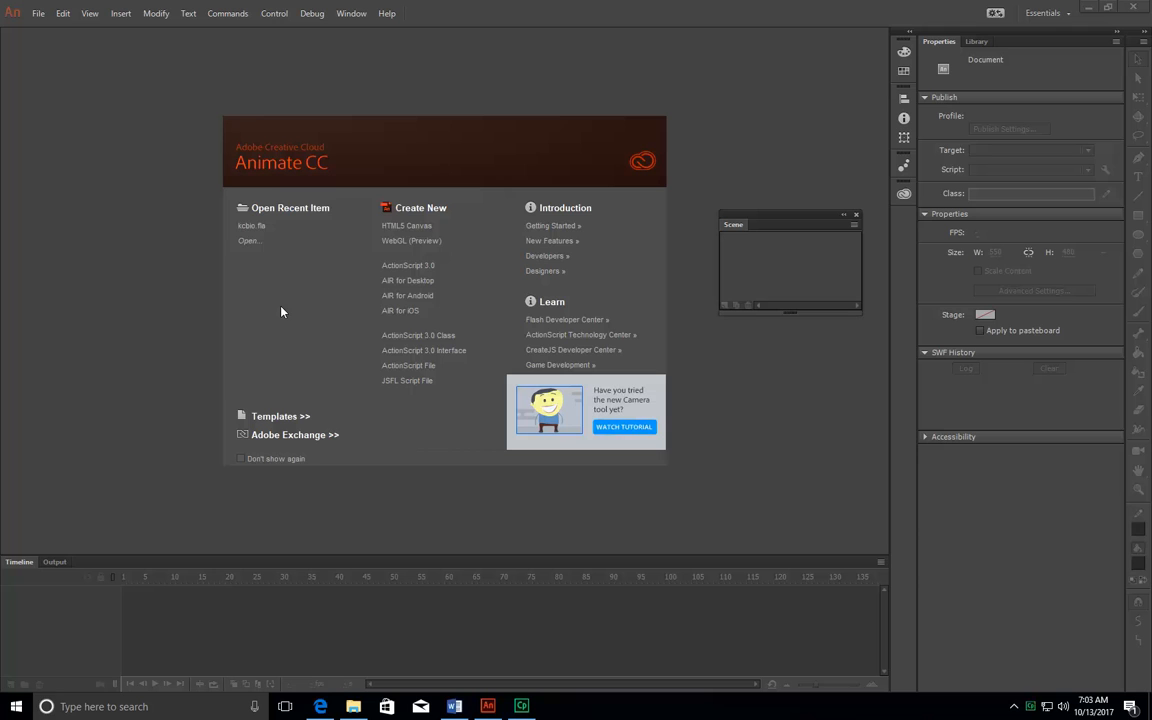
# - Create a new HTML5 Canvas document and set its stage color to dark purple
pyautogui.click(399, 228)
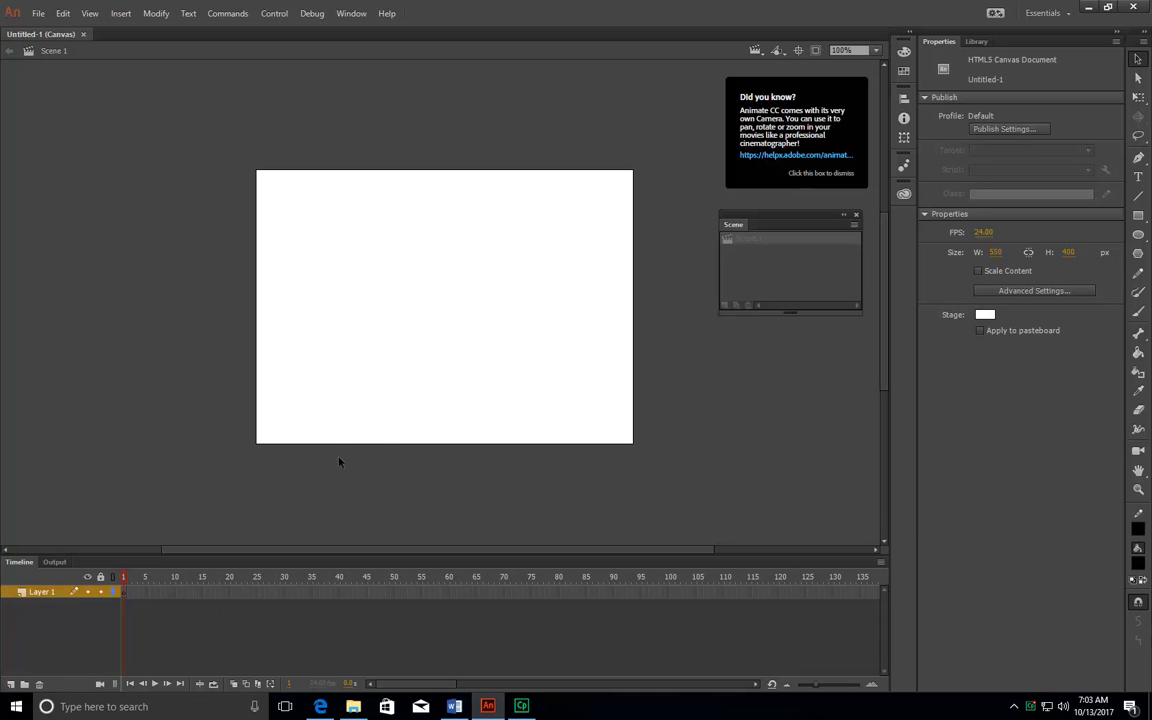
pyautogui.click(985, 316)
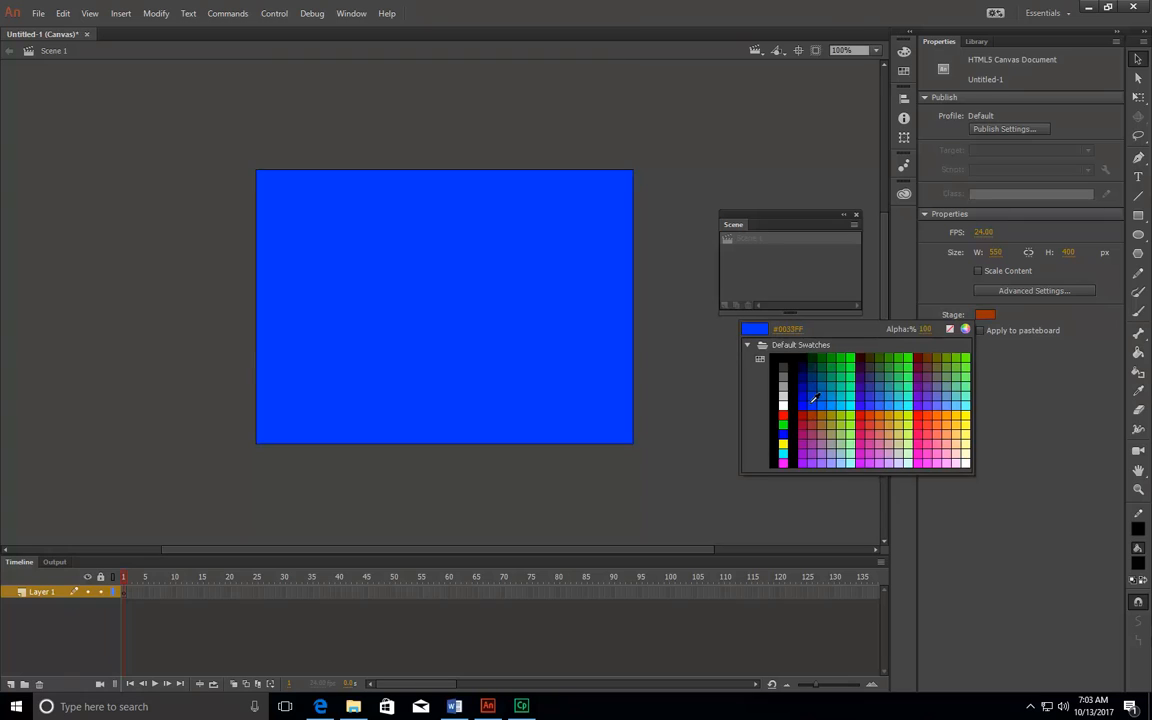
pyautogui.click(866, 374)
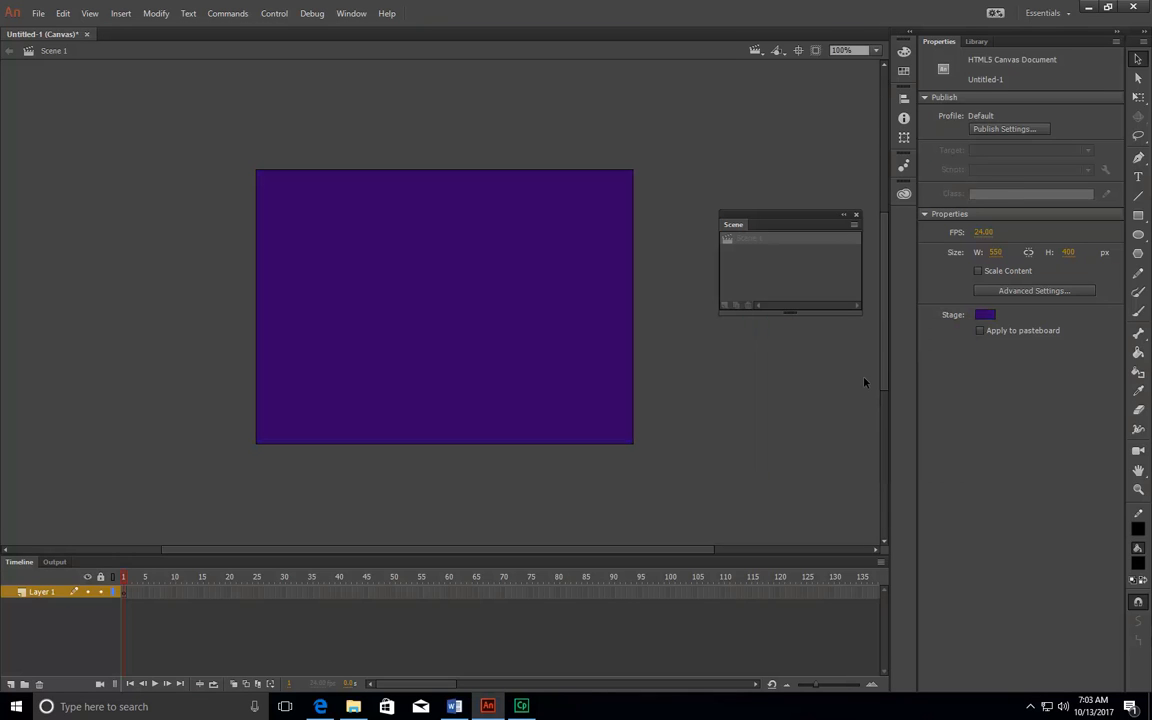
# - Rename Layer 1 as bg
pyautogui.doubleClick(41, 593)
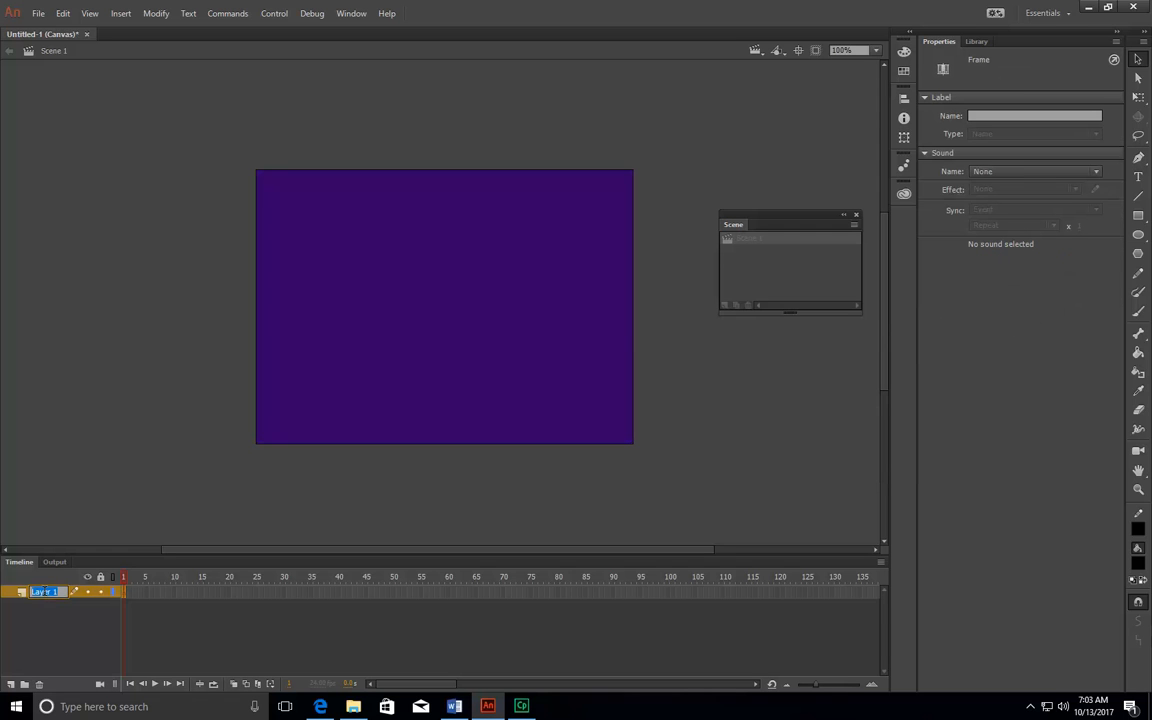
pyautogui.write('bg')
pyautogui.click(82, 646)
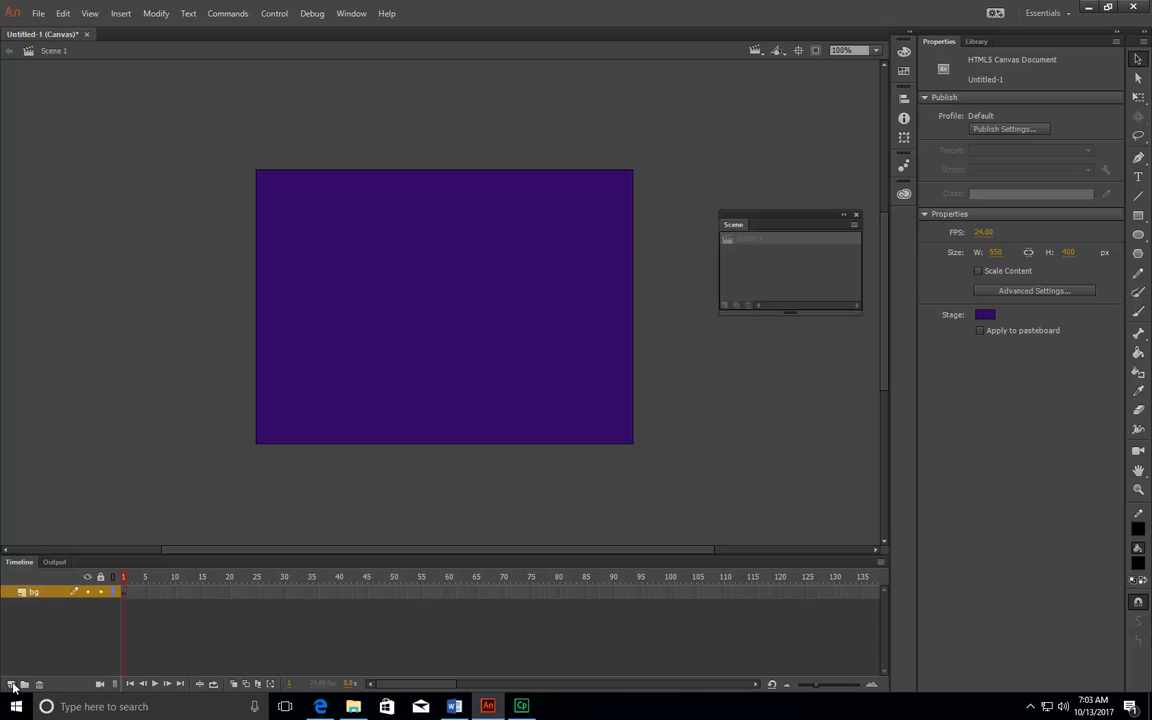
# - Add a new layer above bg and name it shapes
pyautogui.click(11, 684)
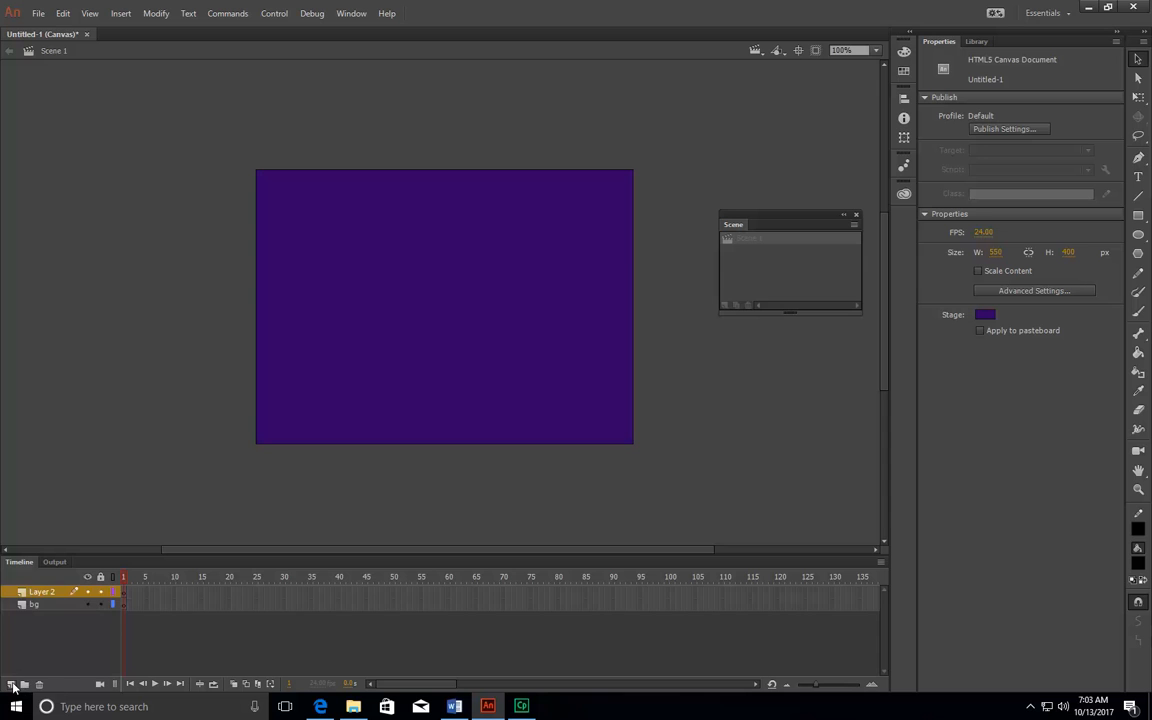
pyautogui.doubleClick(38, 593)
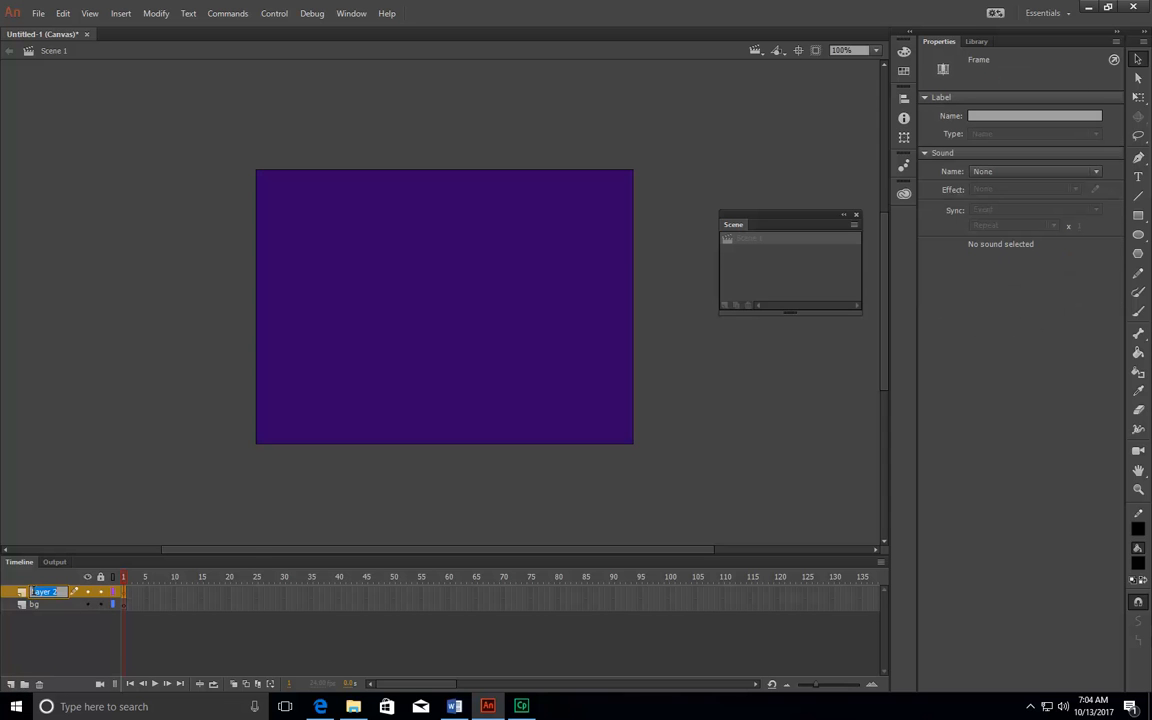
pyautogui.write('c')
pyautogui.click(216, 600)
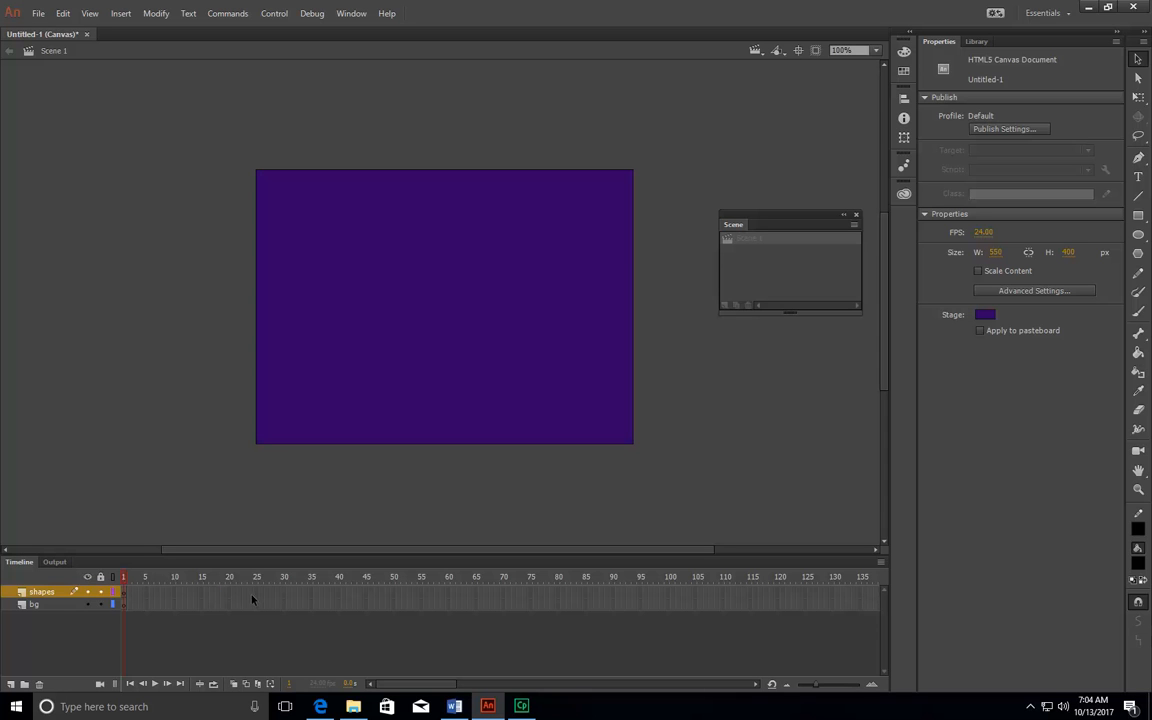
# - Insert a keyframe at frame 35 of the shapes layer and draw three teal #33CC99 rectangles across the upper half of the stage
pyautogui.click(316, 596)
pyautogui.press('F6')
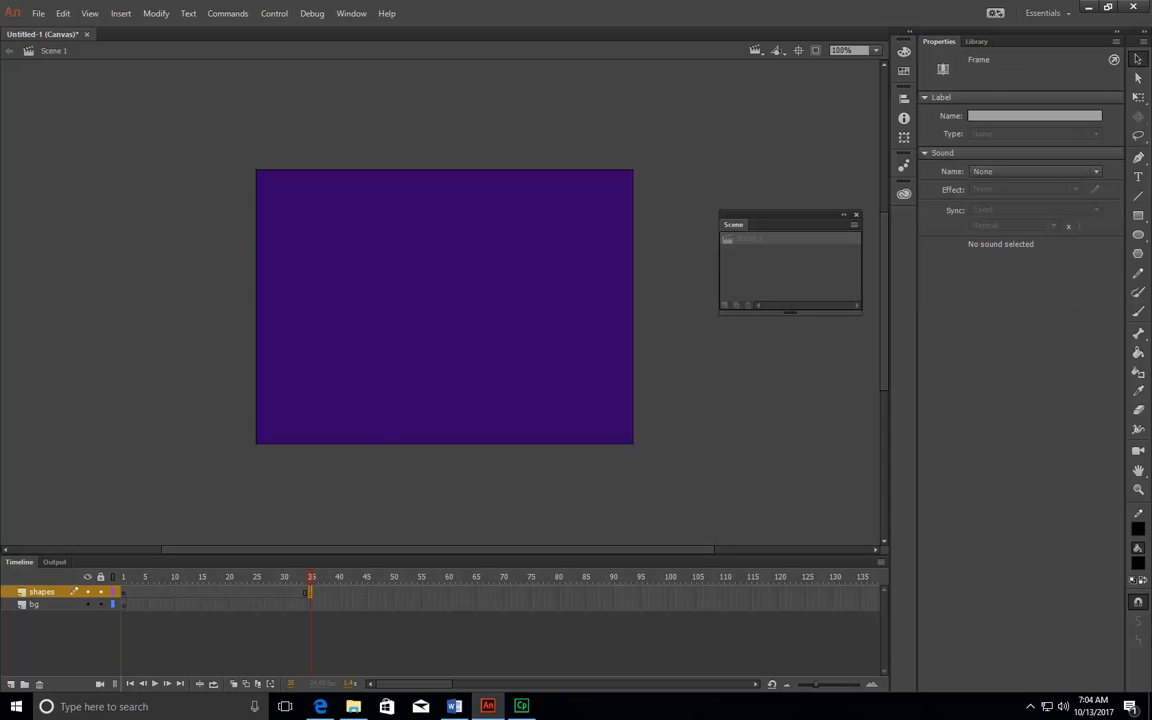
pyautogui.click(1138, 217)
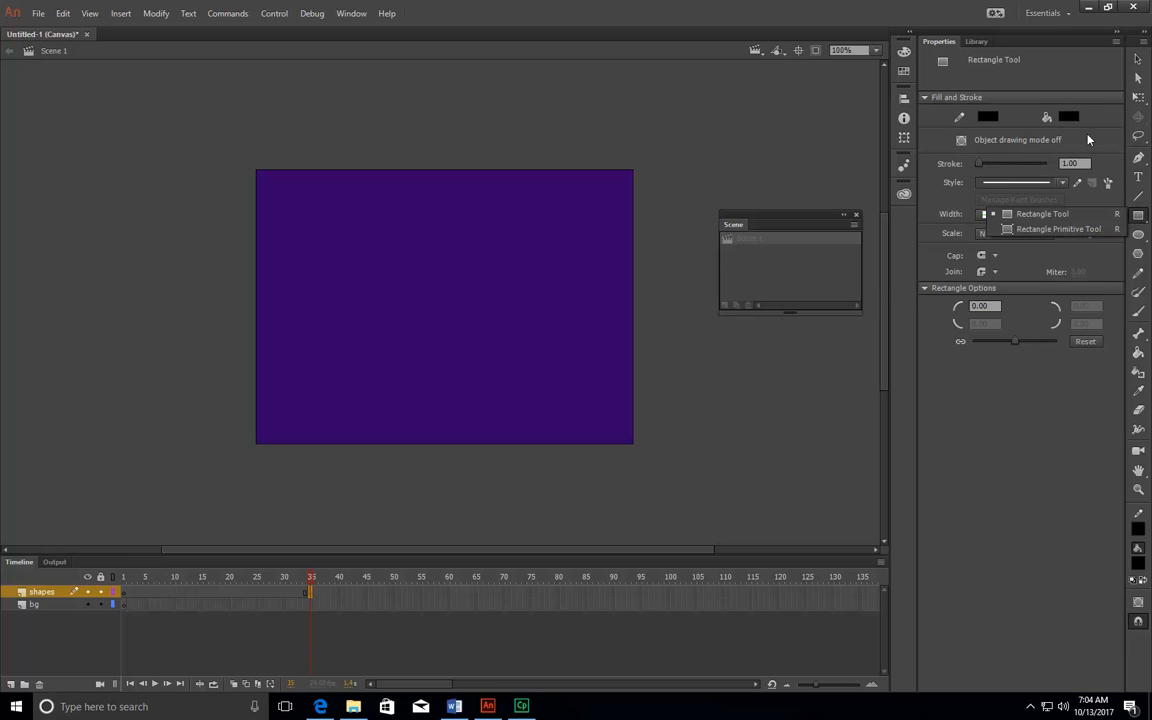
pyautogui.click(1068, 116)
pyautogui.click(930, 203)
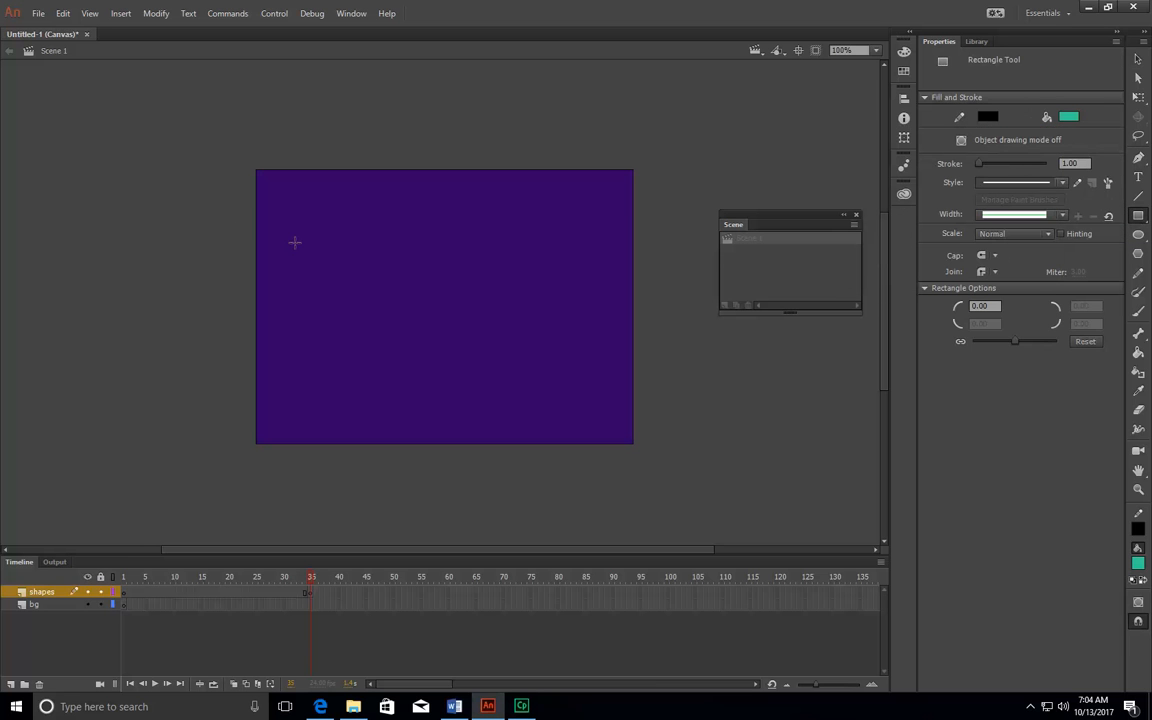
pyautogui.moveTo(284, 223); pyautogui.dragTo(325, 280)
pyautogui.moveTo(388, 234)
pyautogui.mouseDown()
pyautogui.moveTo(412, 278)
pyautogui.moveTo(460, 288)
pyautogui.mouseUp()
pyautogui.moveTo(527, 215); pyautogui.dragTo(602, 273)
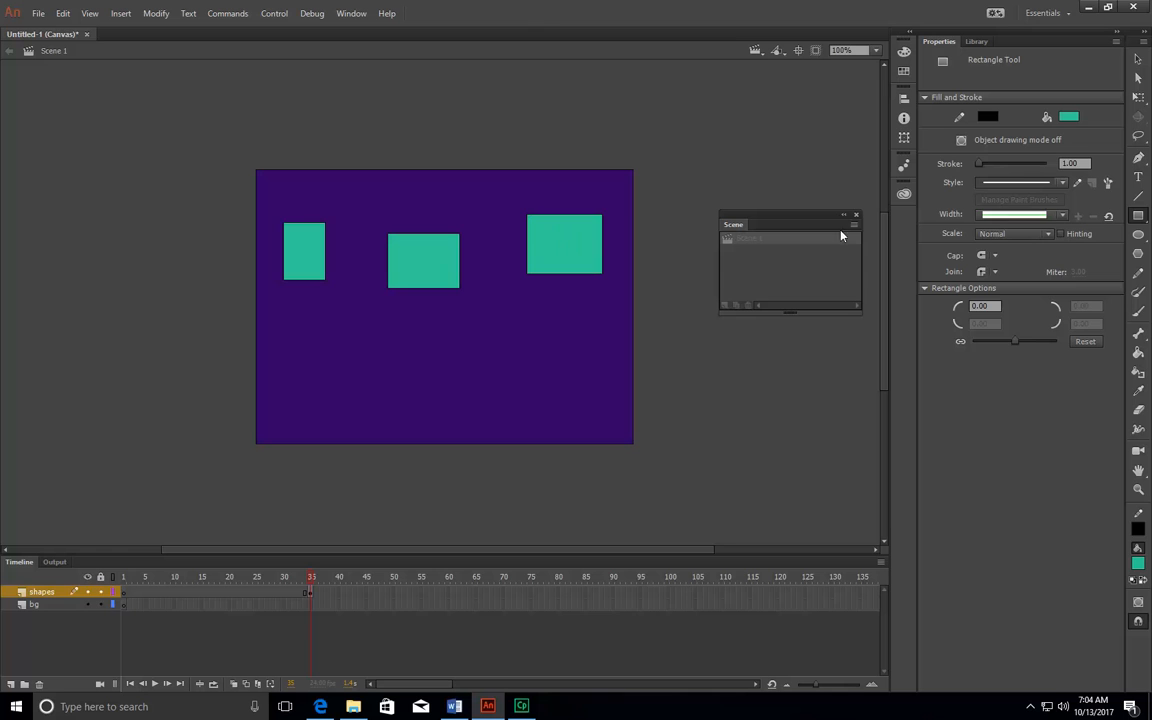
# - Draw two red-filled rectangles below the teal ones on frame 35
pyautogui.click(1068, 116)
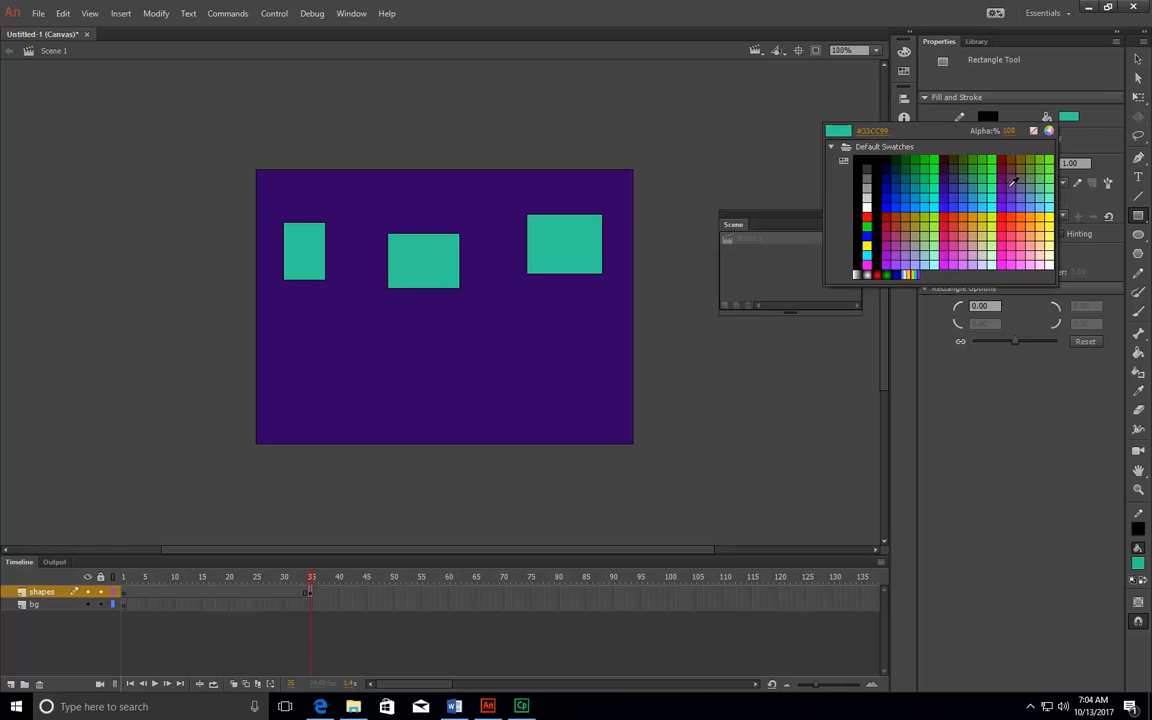
pyautogui.click(947, 227)
pyautogui.moveTo(357, 314); pyautogui.dragTo(394, 366)
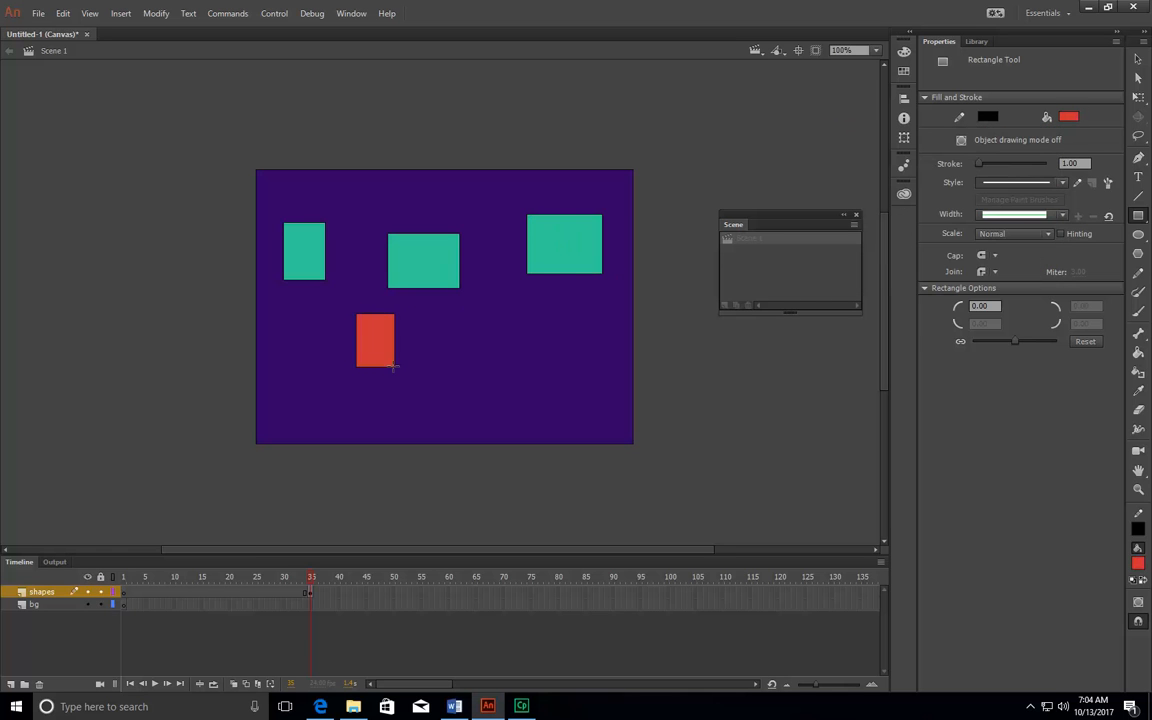
pyautogui.moveTo(465, 322); pyautogui.dragTo(528, 375)
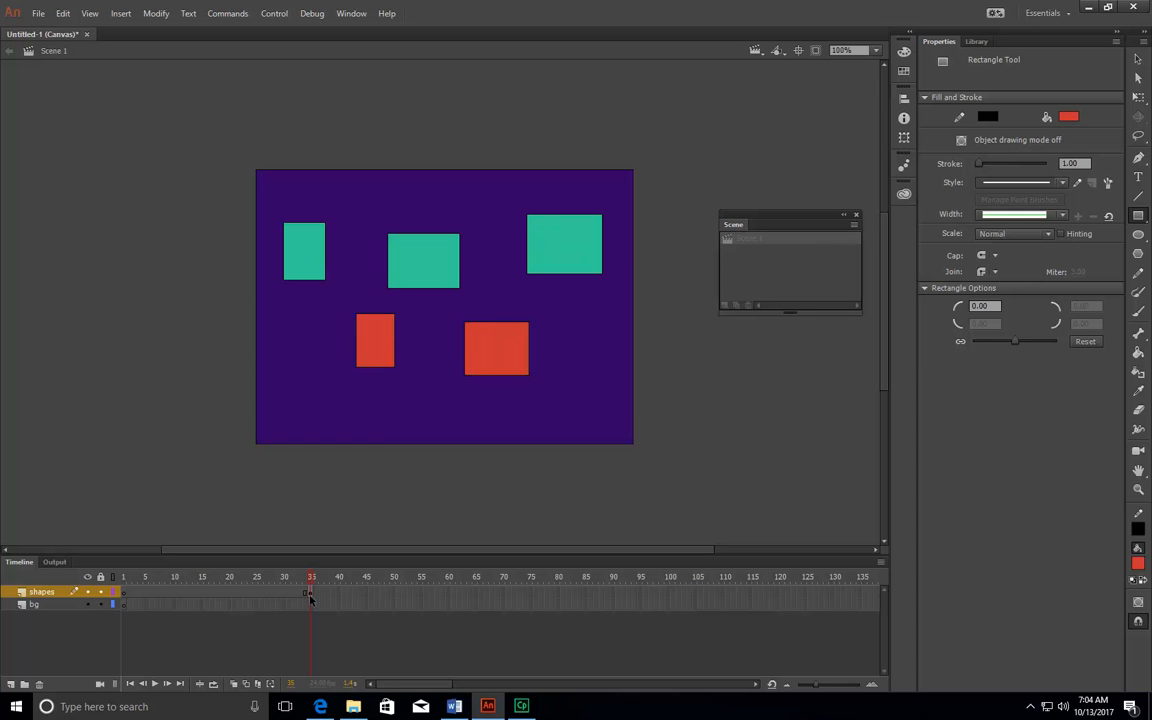
# - On frame 1 of the shapes layer, draw three yellow ovals: two along the stage's left side and a small one near its upper right
pyautogui.click(124, 594)
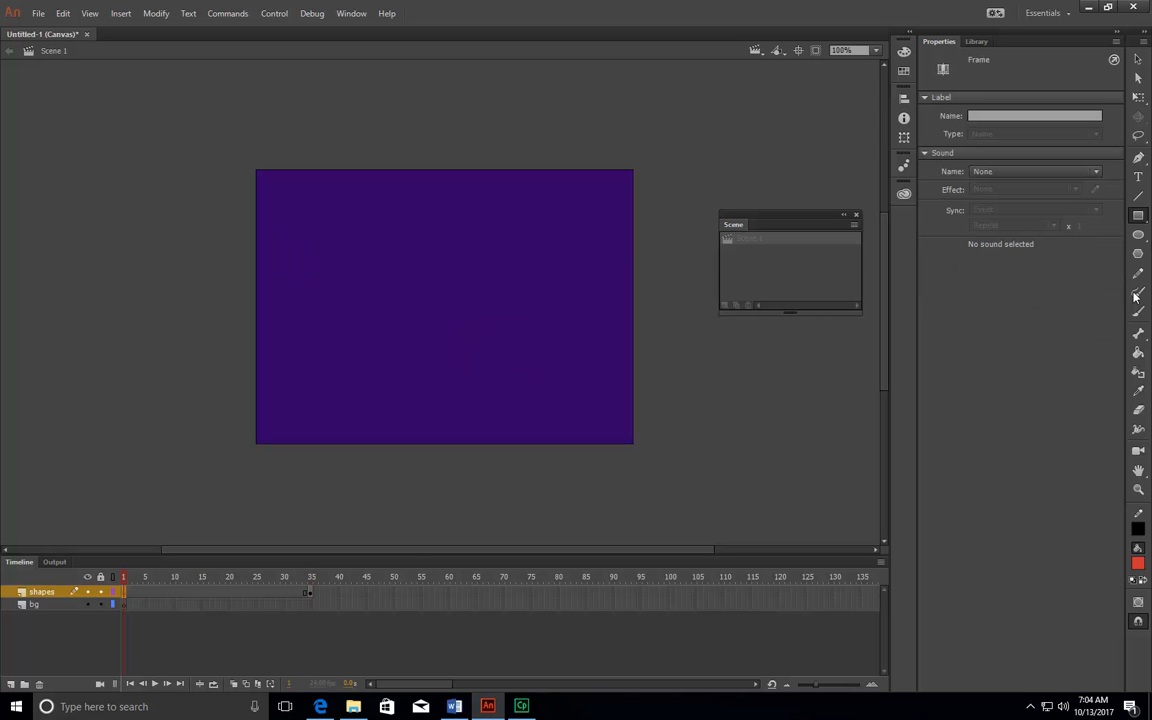
pyautogui.click(1138, 234)
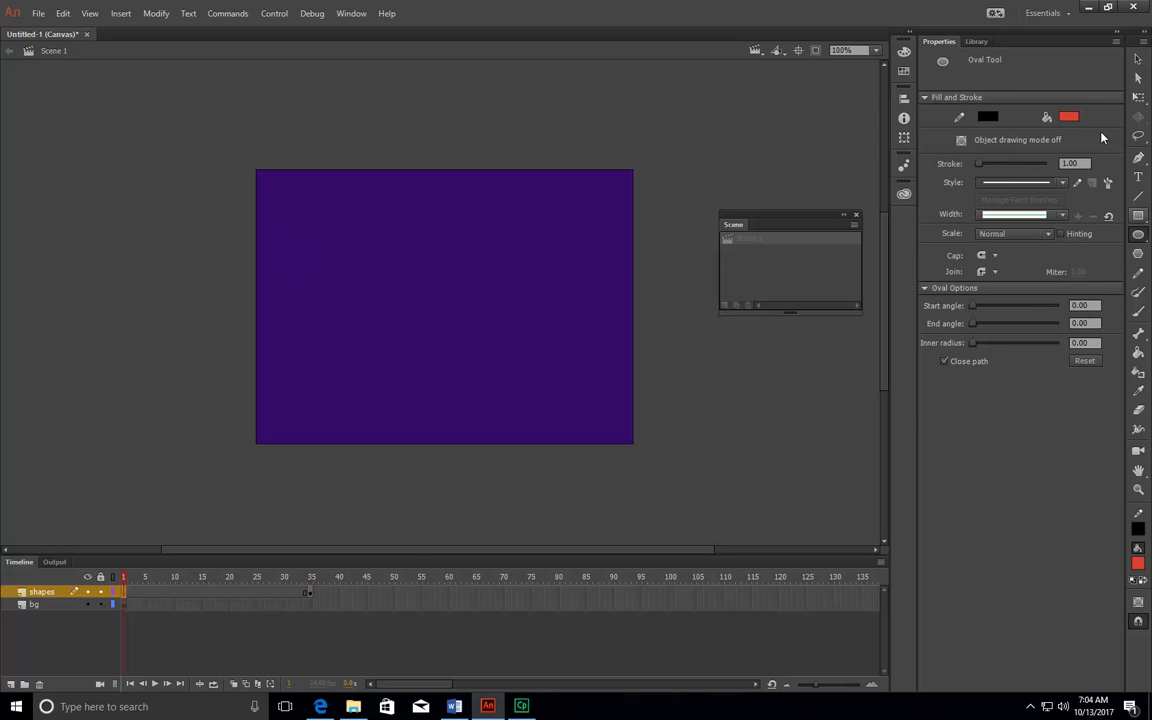
pyautogui.click(1069, 117)
pyautogui.click(868, 258)
pyautogui.moveTo(284, 208); pyautogui.dragTo(319, 261)
pyautogui.moveTo(305, 309); pyautogui.dragTo(350, 378)
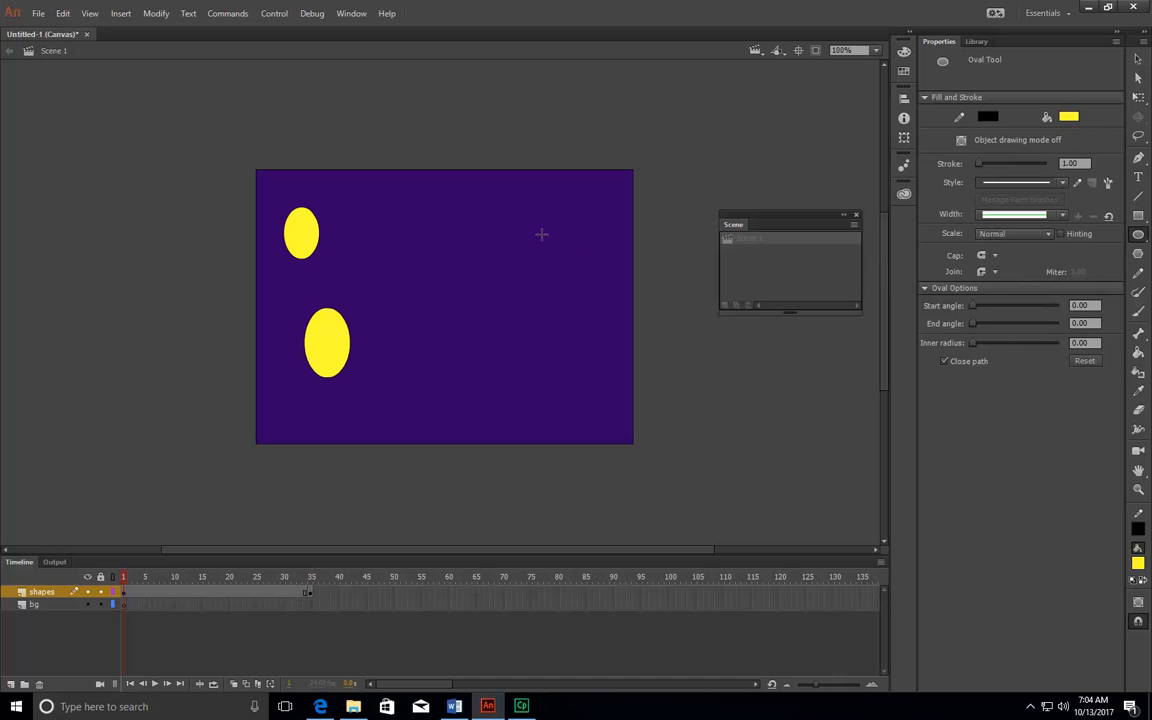
pyautogui.moveTo(539, 203); pyautogui.dragTo(562, 226)
# - Draw three bright green circles of different sizes between and below the yellow ovals on frame 1
pyautogui.click(1069, 117)
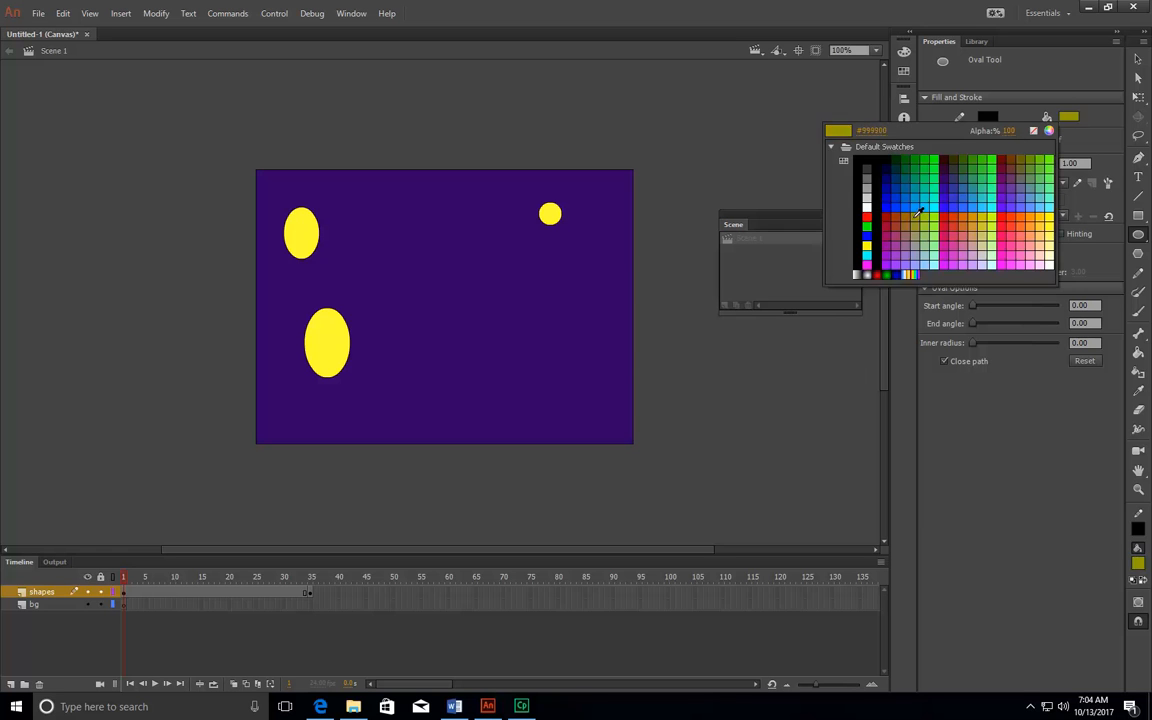
pyautogui.click(867, 226)
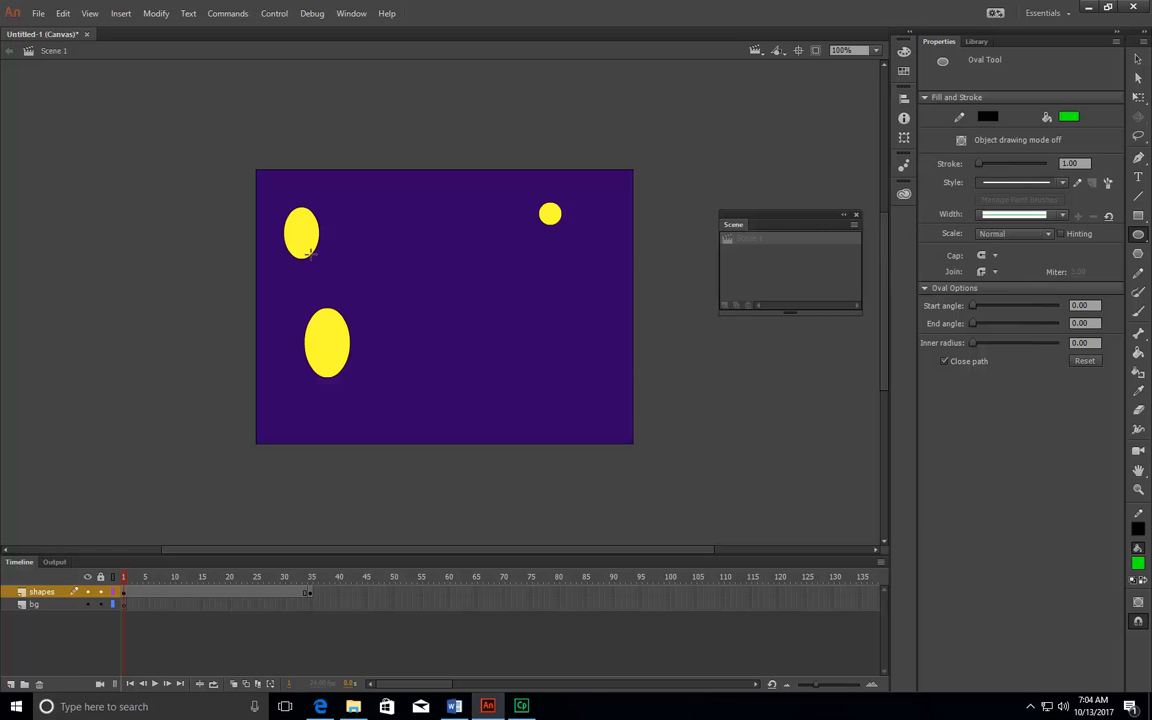
pyautogui.moveTo(366, 234); pyautogui.dragTo(402, 270)
pyautogui.moveTo(435, 319); pyautogui.dragTo(480, 365)
pyautogui.moveTo(548, 300); pyautogui.dragTo(578, 330)
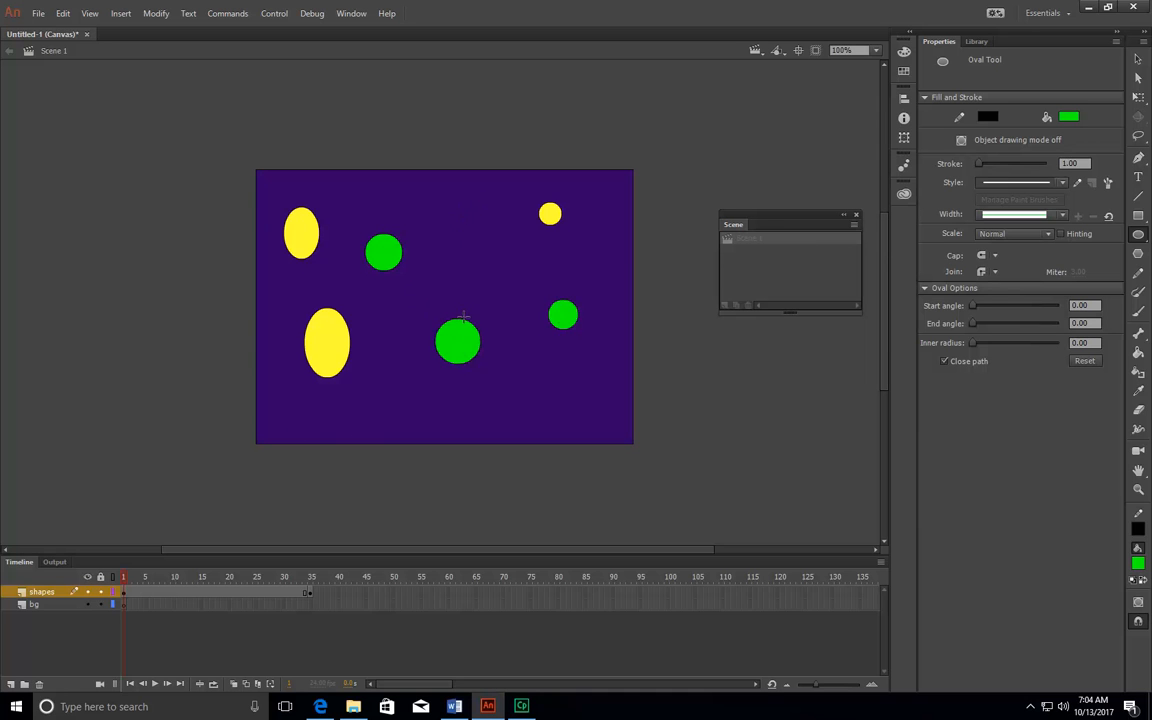
# - Create a shape tween on the shapes layer between the ovals on frame 1 and the rectangles on frame 35
pyautogui.moveTo(125, 590); pyautogui.dragTo(198, 592)
pyautogui.moveTo(312, 591); pyautogui.dragTo(124, 591)
pyautogui.click(124, 593)
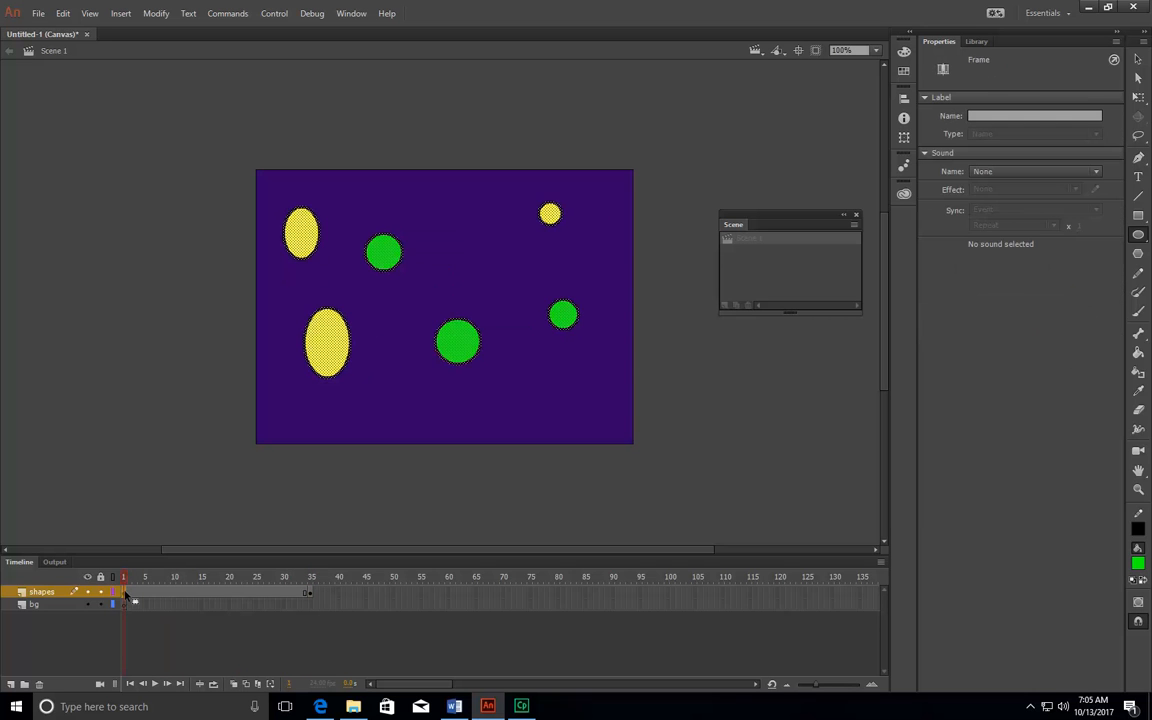
pyautogui.click(121, 13)
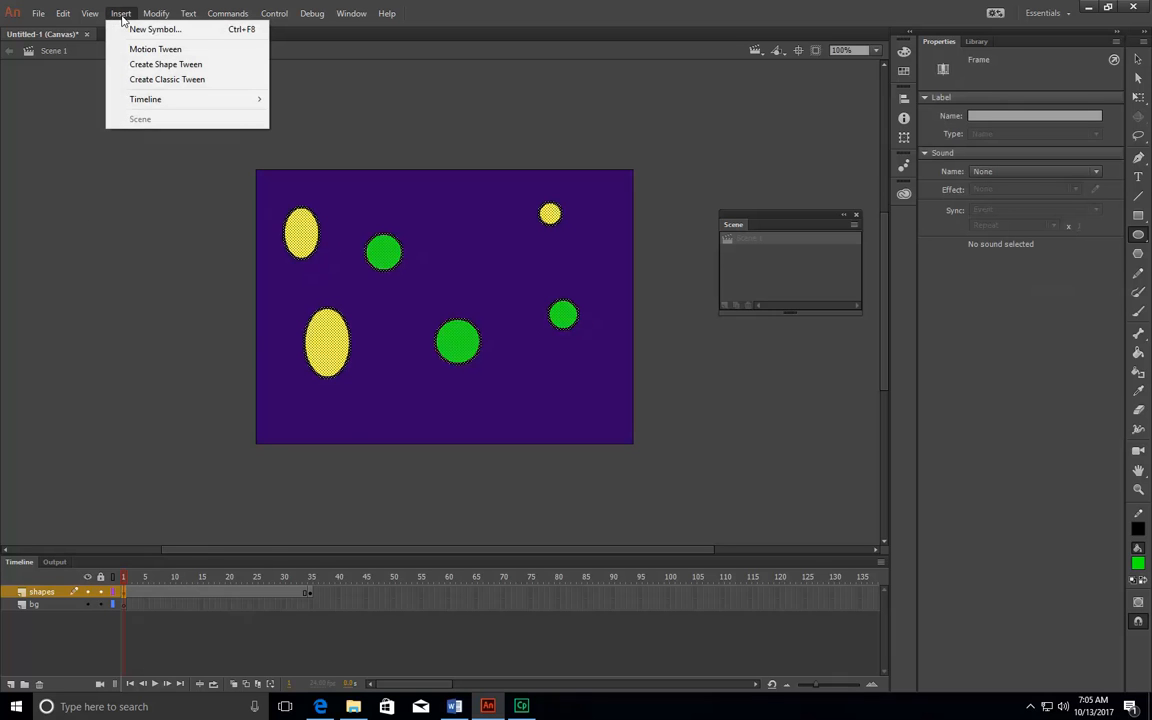
pyautogui.click(157, 64)
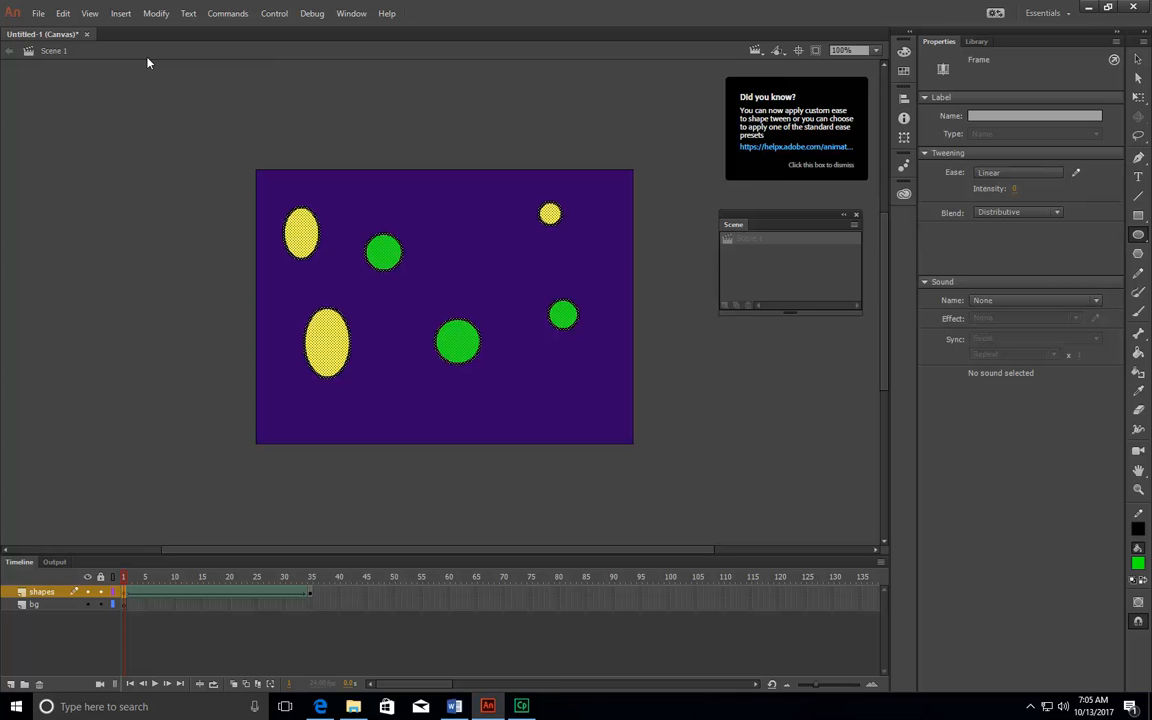
pyautogui.moveTo(119, 577)
pyautogui.mouseDown()
pyautogui.moveTo(229, 599)
pyautogui.moveTo(336, 602)
pyautogui.moveTo(120, 598)
pyautogui.mouseUp()
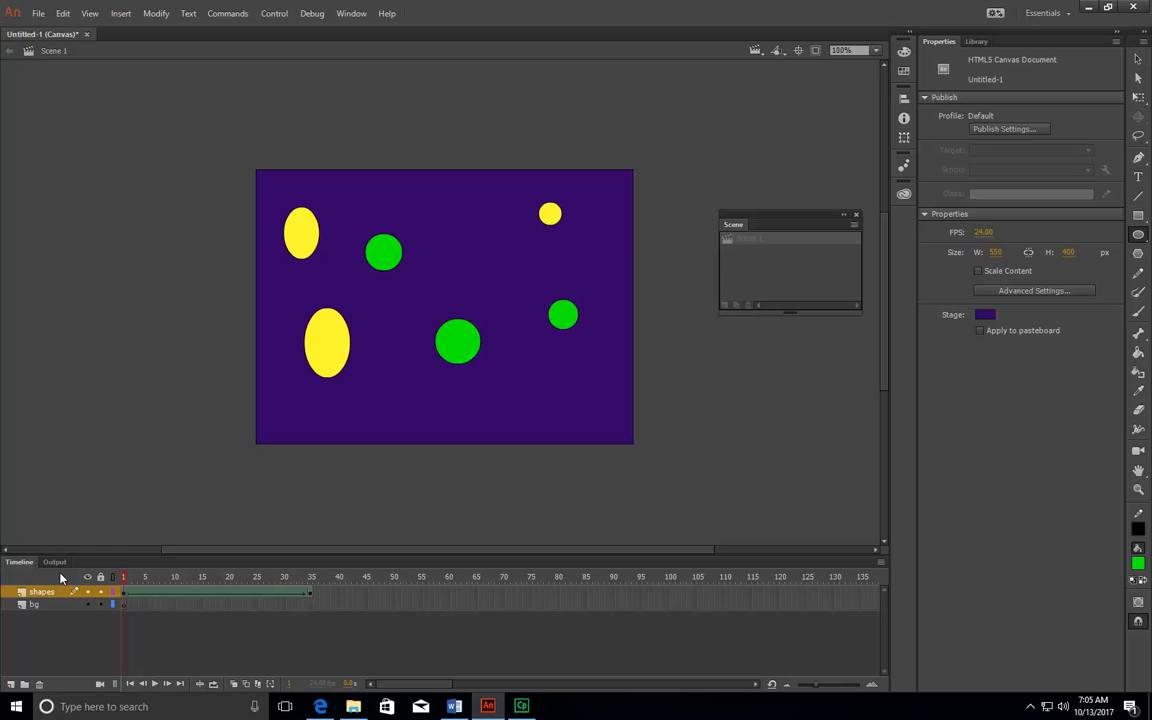
# - Delete the drawn content of the shapes layer and cut the layer from the timeline
pyautogui.click(44, 592)
pyautogui.press('Delete')
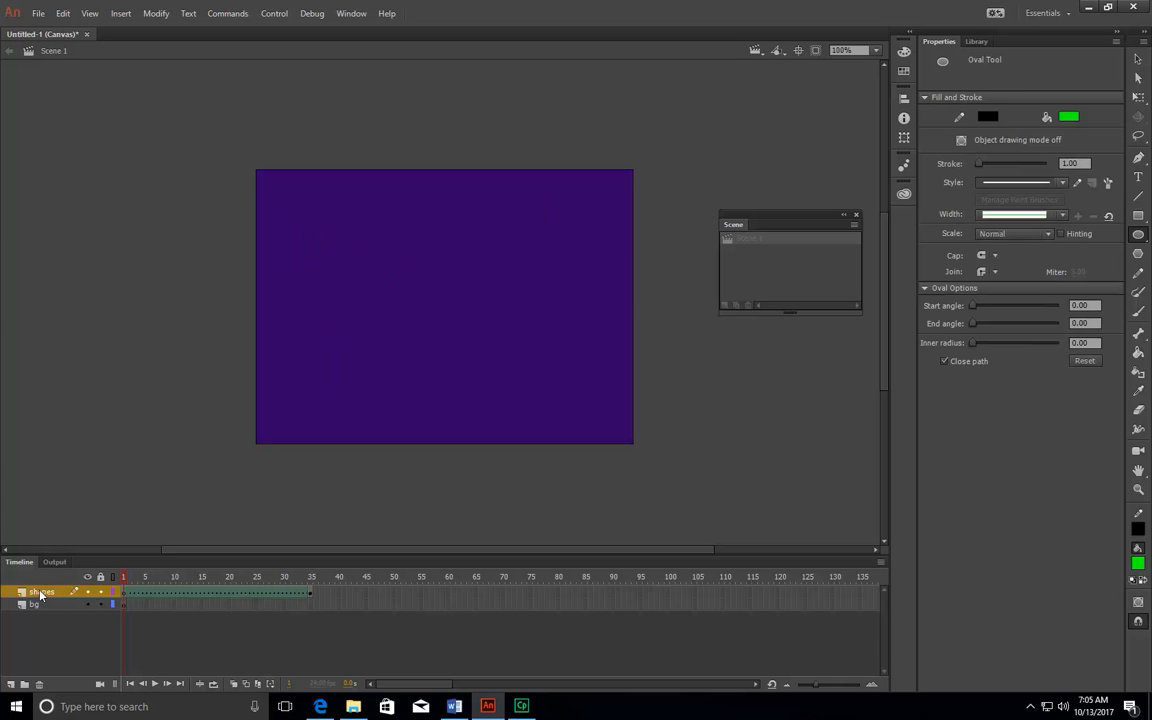
pyautogui.click(37, 592)
pyautogui.rightClick(44, 594)
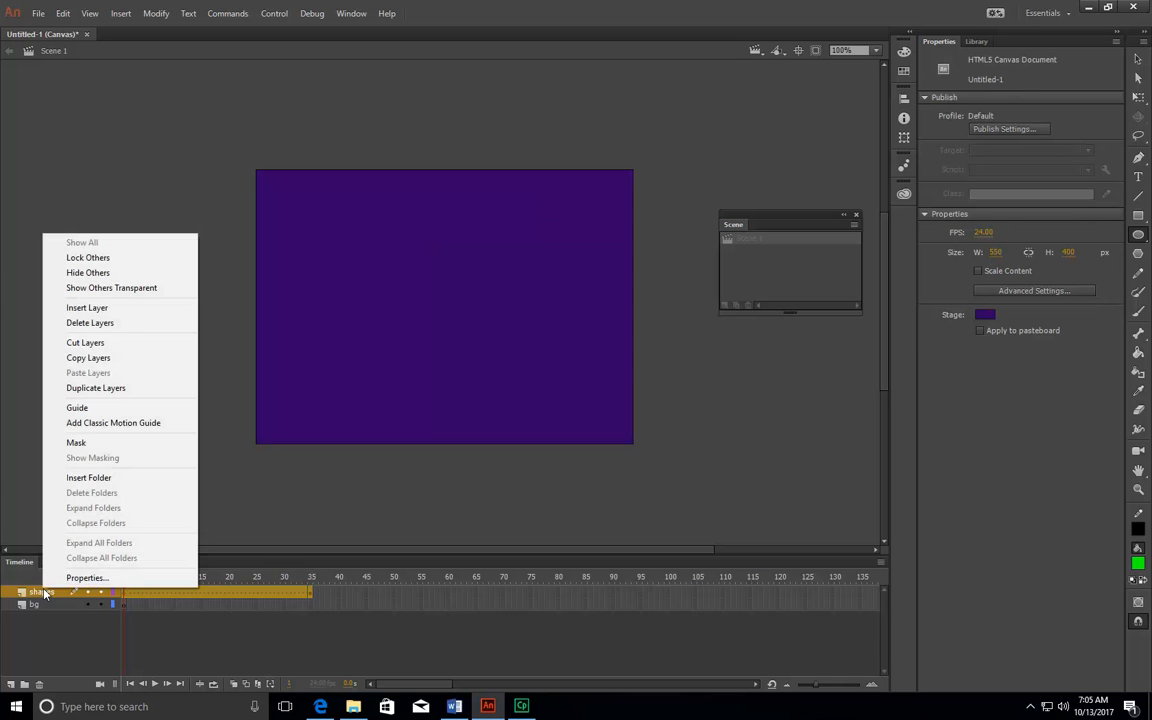
pyautogui.click(137, 343)
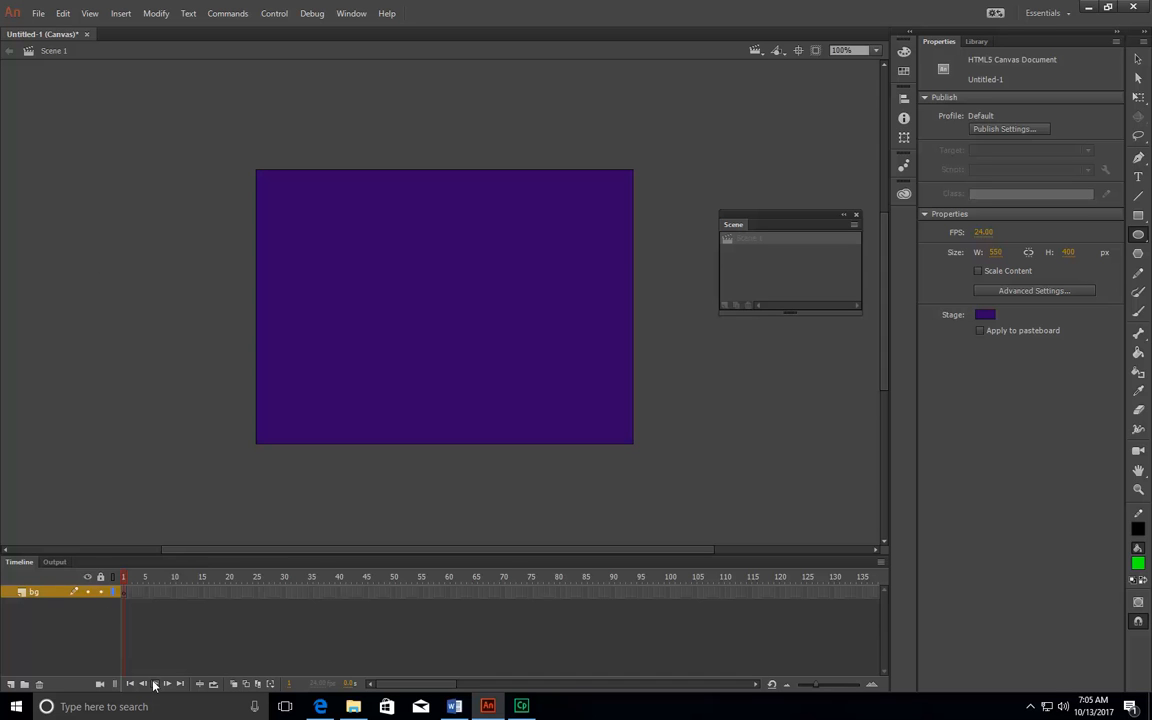
# - Add a new layer above bg named text and insert a keyframe at its frame 41
pyautogui.click(12, 685)
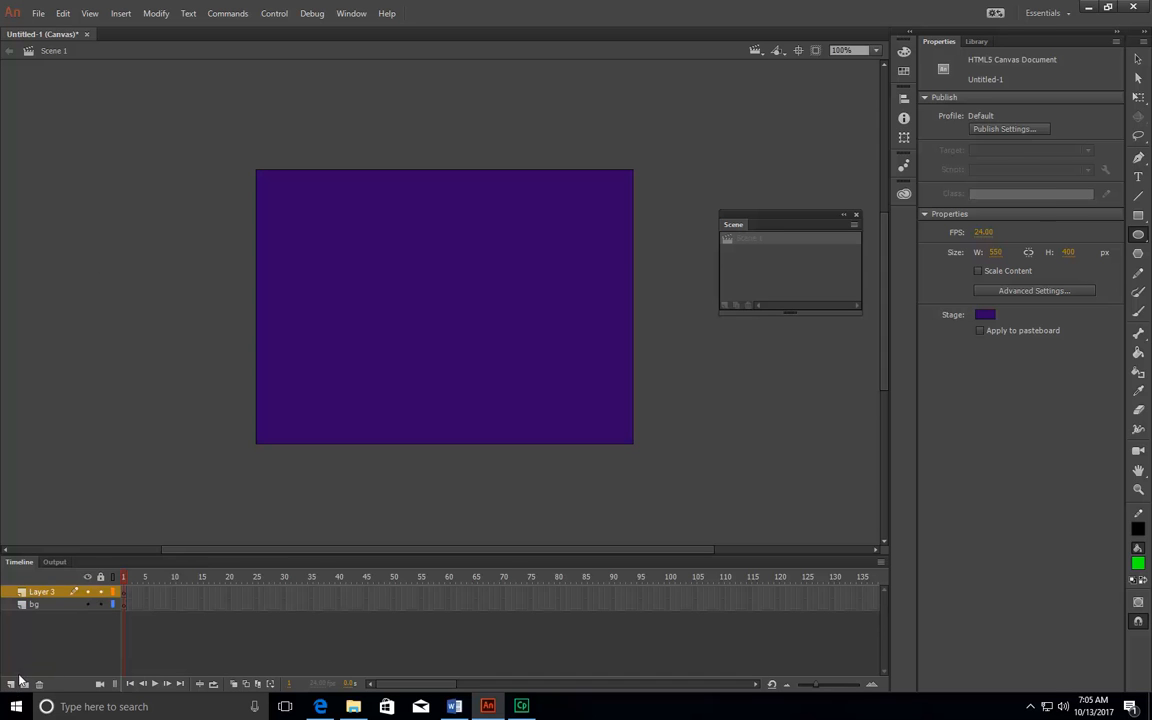
pyautogui.doubleClick(42, 592)
pyautogui.write('text')
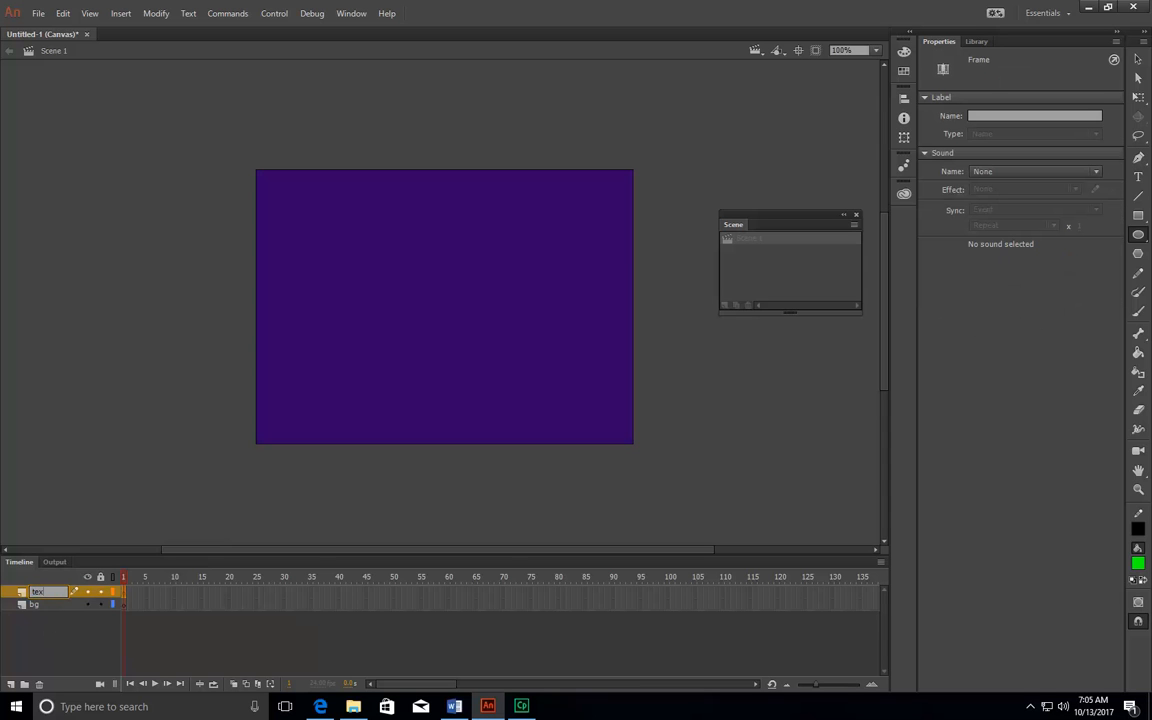
pyautogui.click(343, 593)
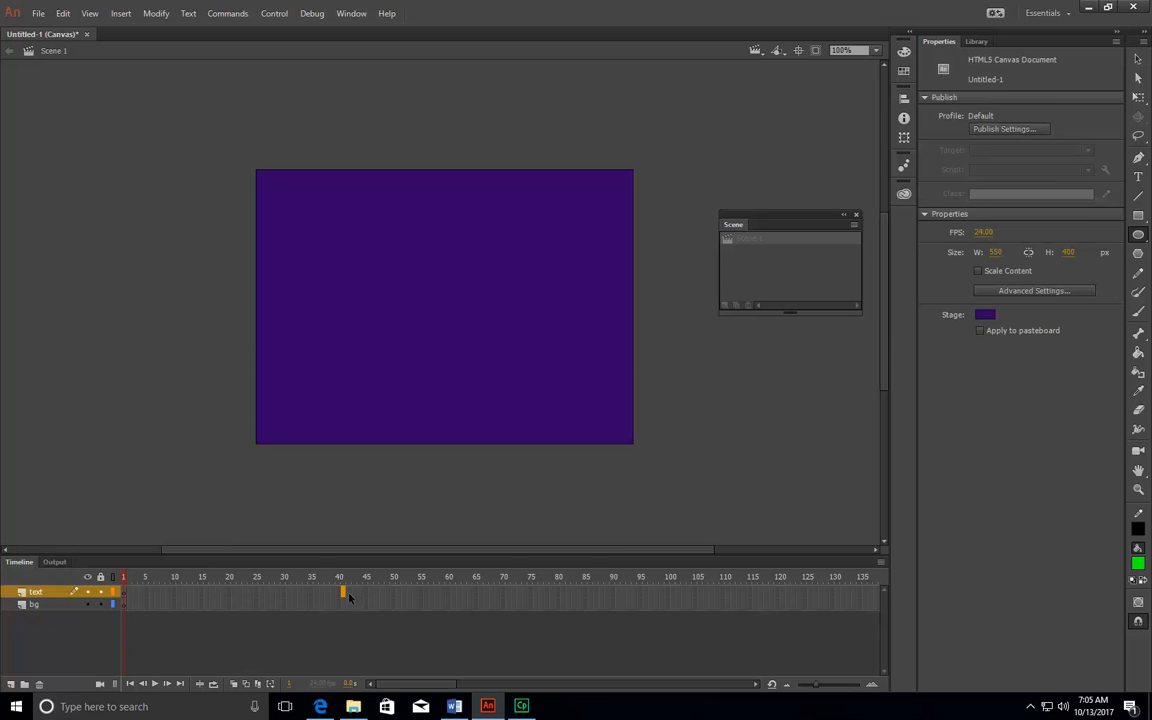
pyautogui.click(346, 593)
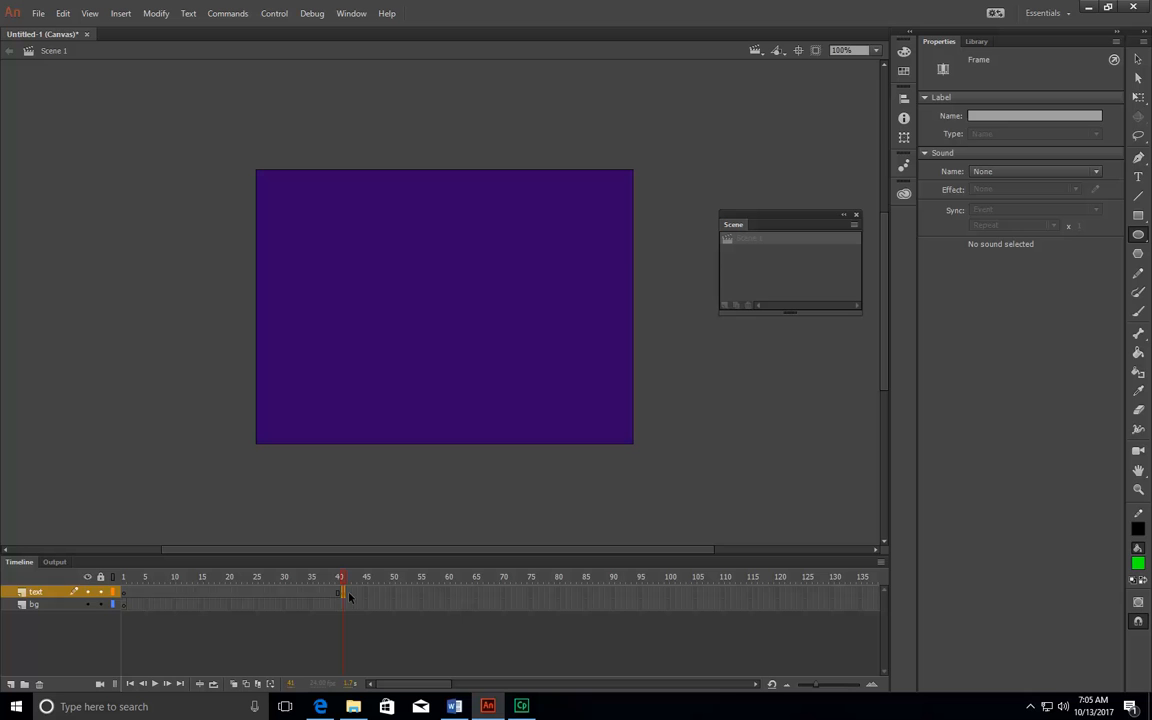
# - Add the static text "Shawsheen" in white on frame 41 of the text layer, in the stage's upper-left area
pyautogui.click(1138, 176)
pyautogui.click(980, 167)
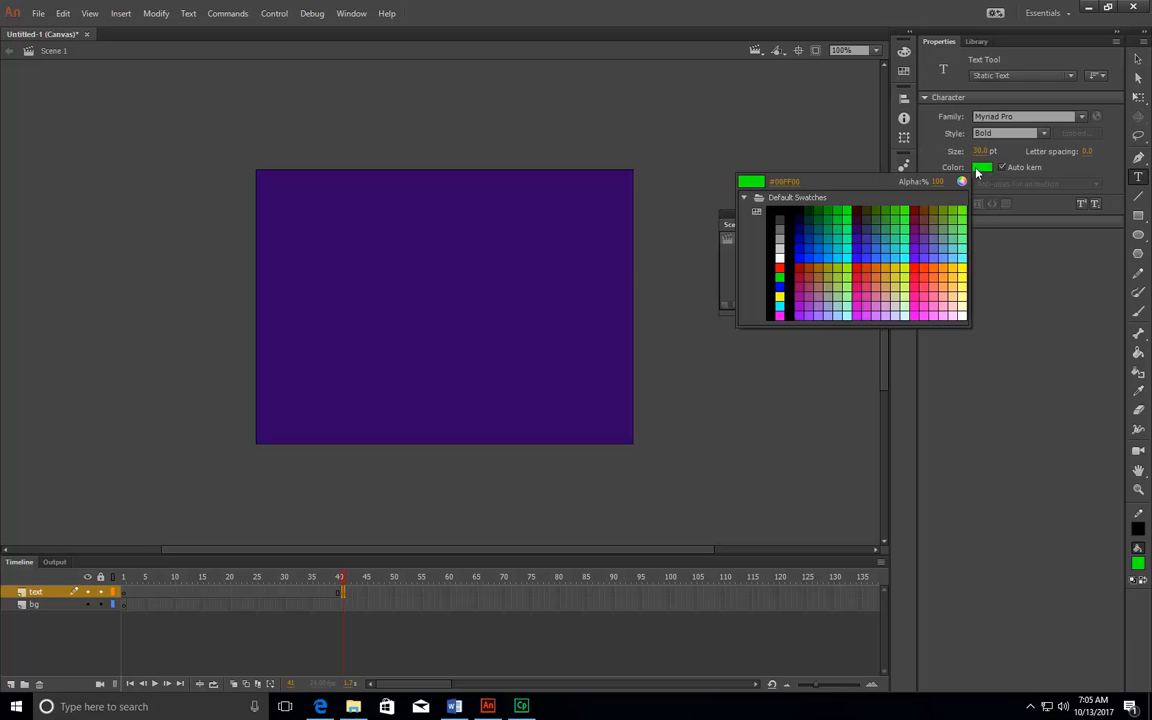
pyautogui.click(777, 263)
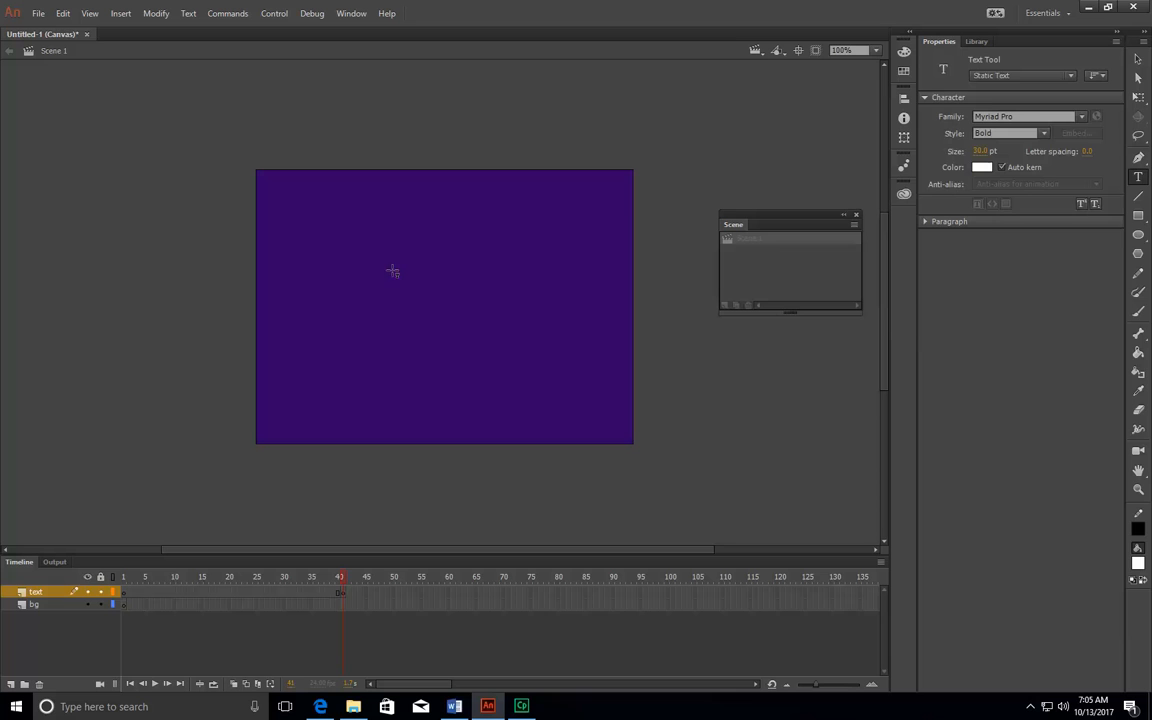
pyautogui.click(308, 250)
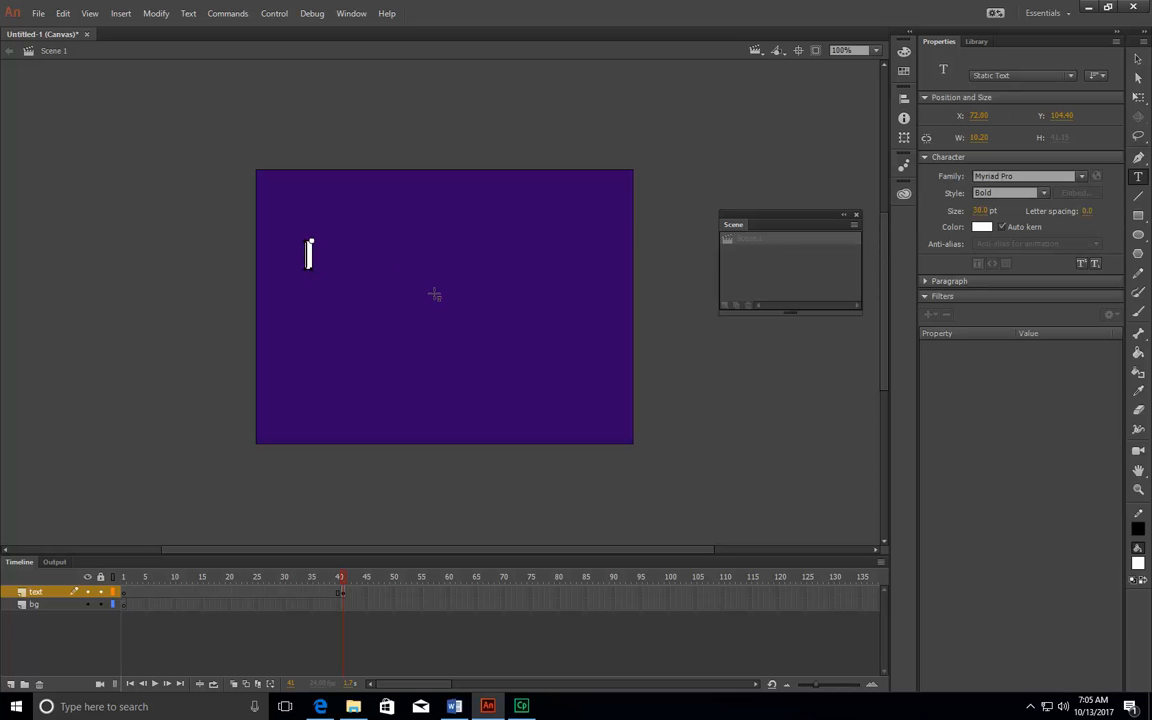
pyautogui.write('Shawsheen')
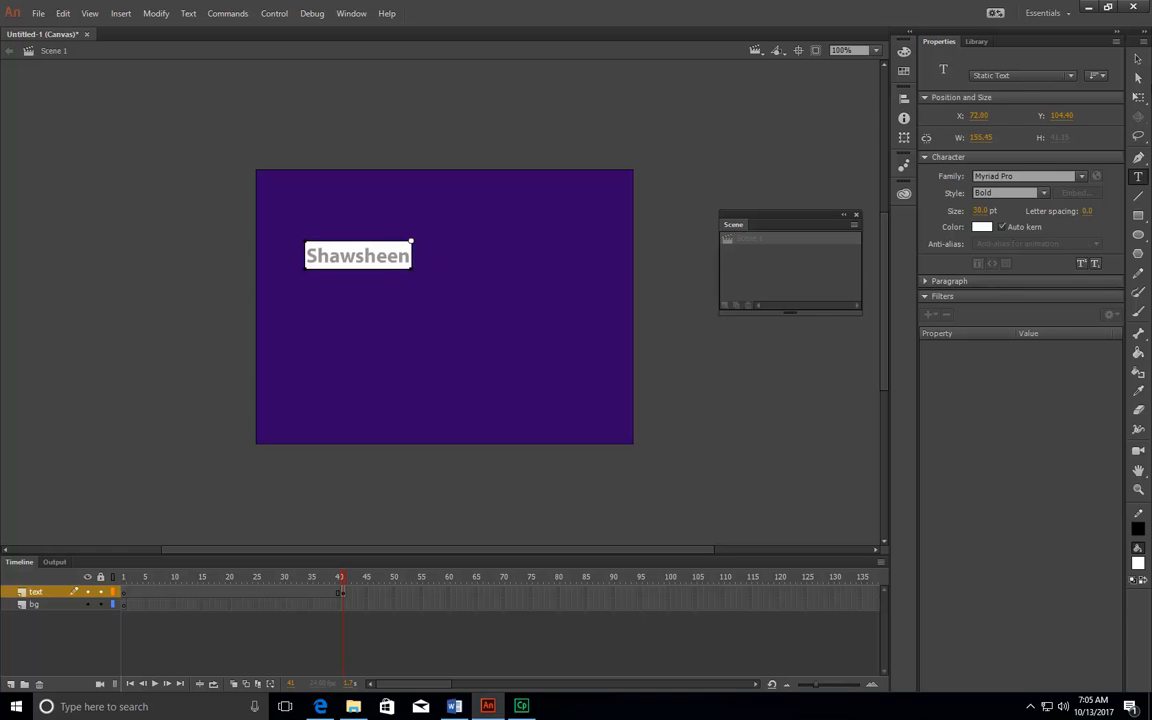
# - Move the Shawsheen text to the middle of the stage, at about X 179, Y 167
pyautogui.click(1139, 60)
pyautogui.click(312, 258)
pyautogui.moveTo(358, 262); pyautogui.dragTo(431, 305)
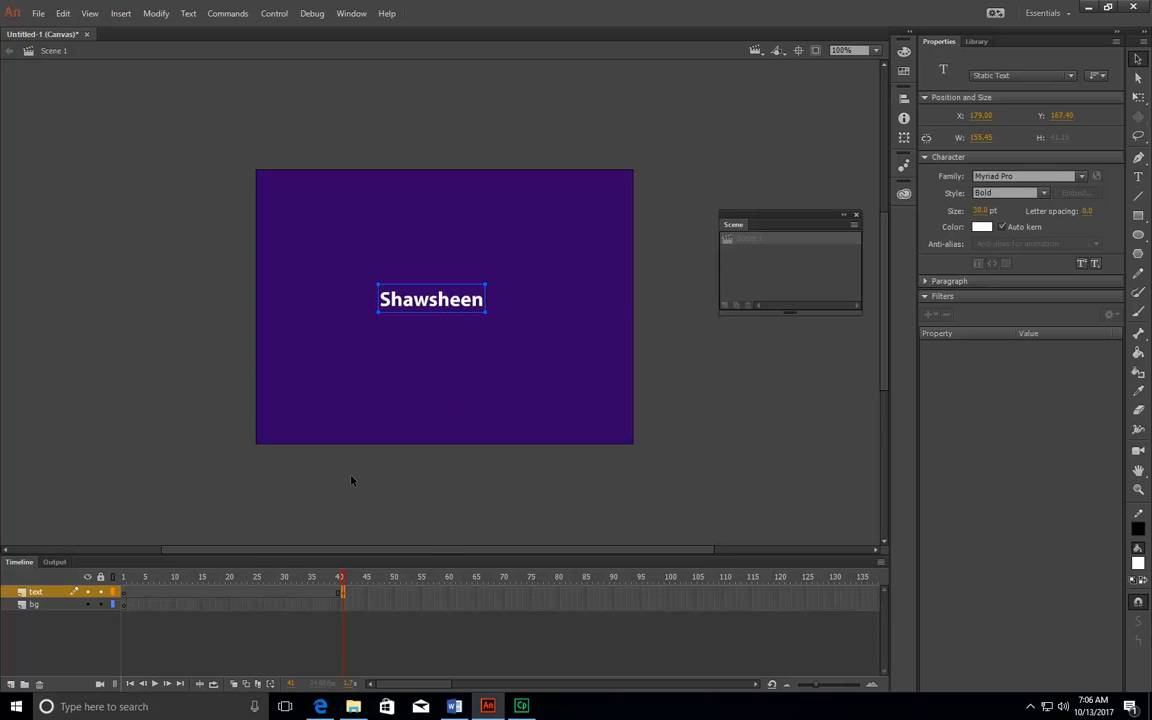
# - Draw ten white ovals of varied sizes and proportions scattered across the stage on frame 1 of the text layer
pyautogui.click(125, 594)
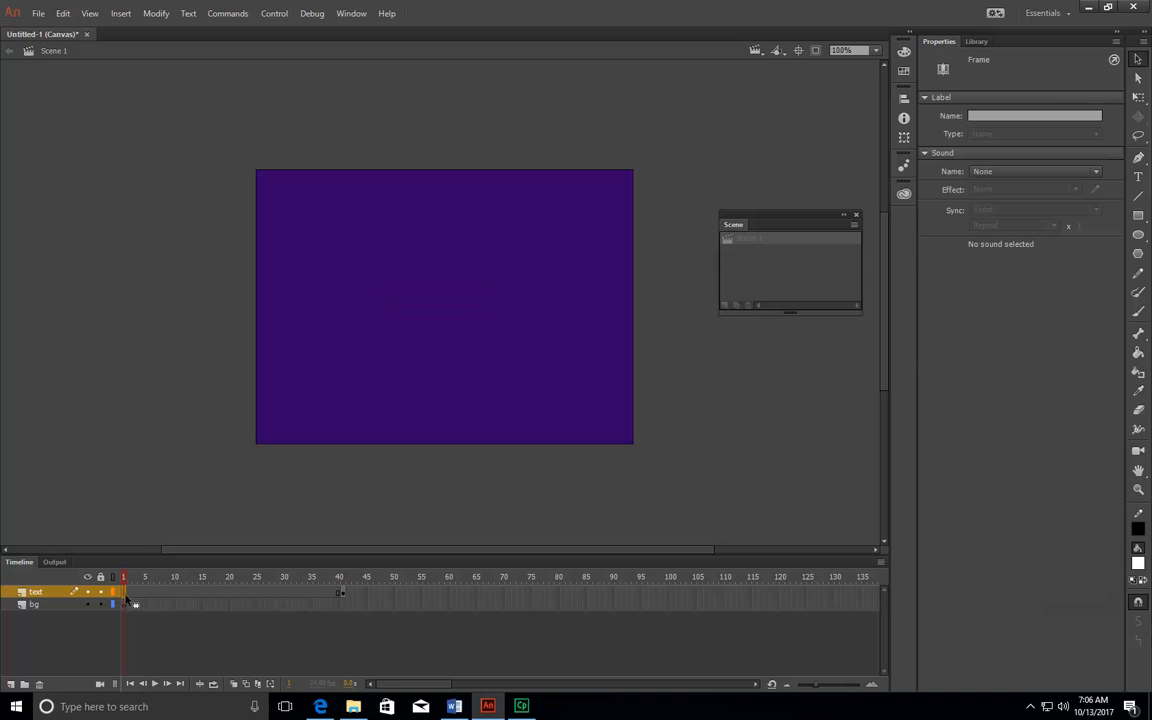
pyautogui.click(1138, 234)
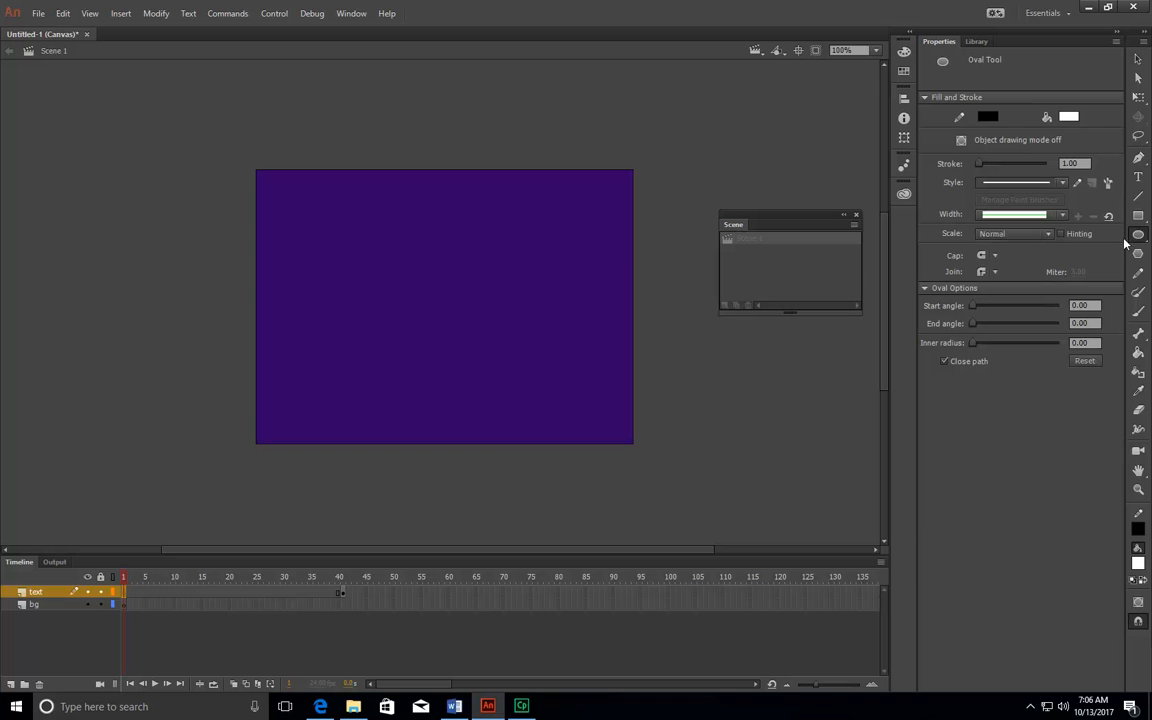
pyautogui.moveTo(303, 206); pyautogui.dragTo(339, 272)
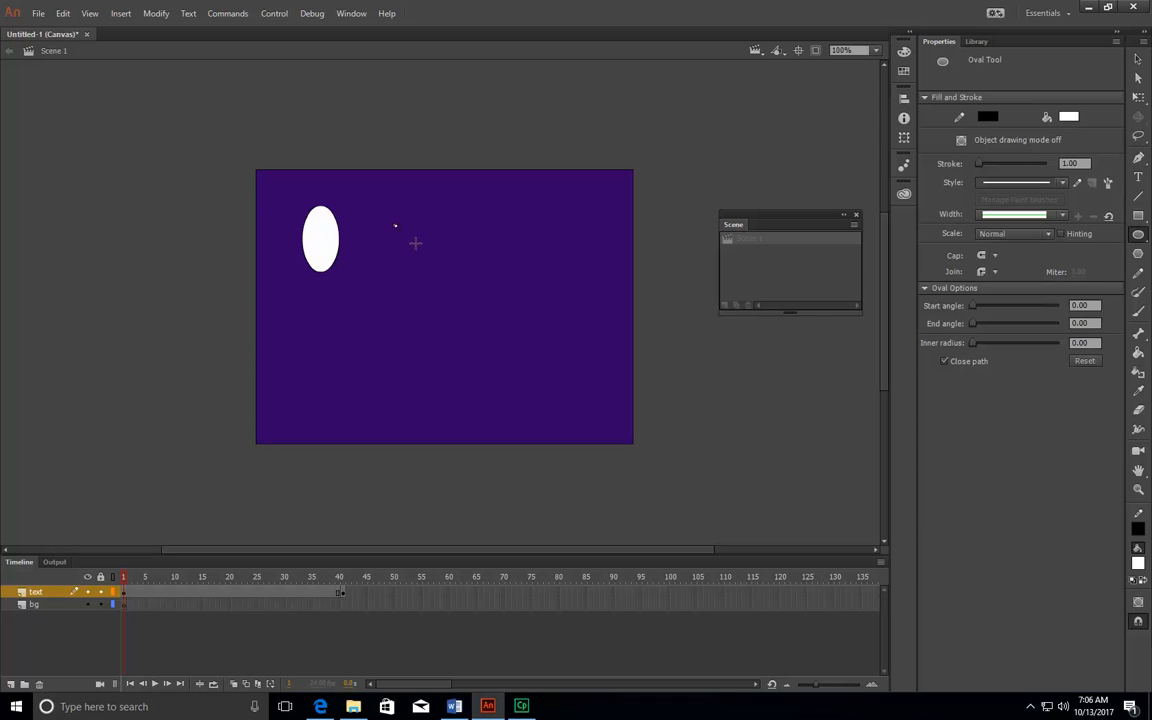
pyautogui.moveTo(393, 223); pyautogui.dragTo(455, 264)
pyautogui.moveTo(509, 210); pyautogui.dragTo(557, 244)
pyautogui.moveTo(400, 375); pyautogui.dragTo(425, 400)
pyautogui.moveTo(542, 330); pyautogui.dragTo(561, 368)
pyautogui.moveTo(583, 268); pyautogui.dragTo(627, 292)
pyautogui.moveTo(292, 316)
pyautogui.mouseDown()
pyautogui.moveTo(296, 380)
pyautogui.moveTo(330, 388)
pyautogui.mouseUp()
pyautogui.moveTo(458, 312); pyautogui.dragTo(488, 357)
pyautogui.moveTo(484, 282); pyautogui.dragTo(519, 290)
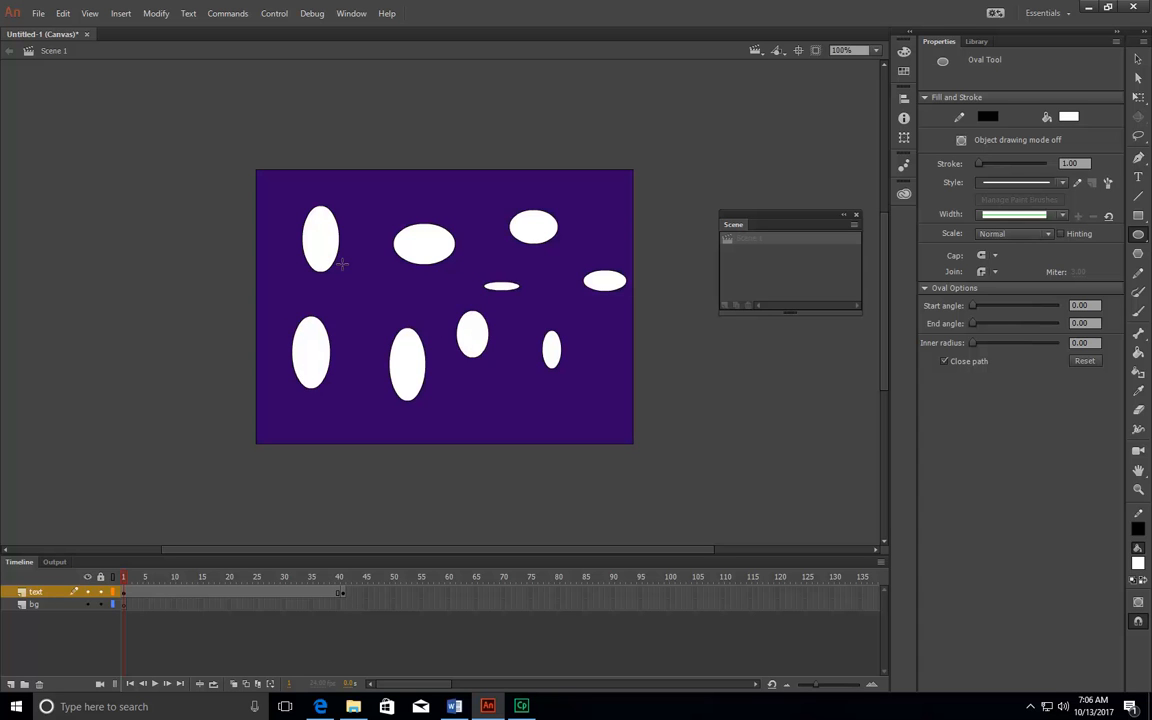
pyautogui.moveTo(353, 270); pyautogui.dragTo(390, 327)
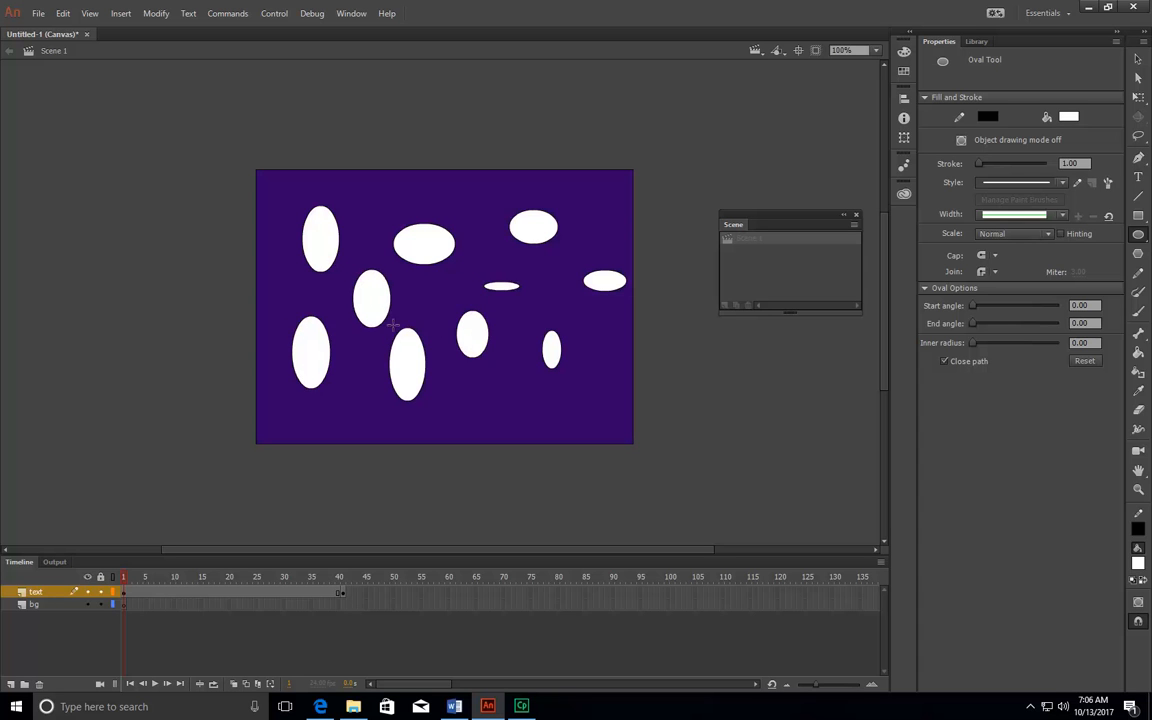
# - Enlarge the Shawsheen text on frame 41 to 63 pt and recentre it on the stage at about X 112, Y 127
pyautogui.click(341, 593)
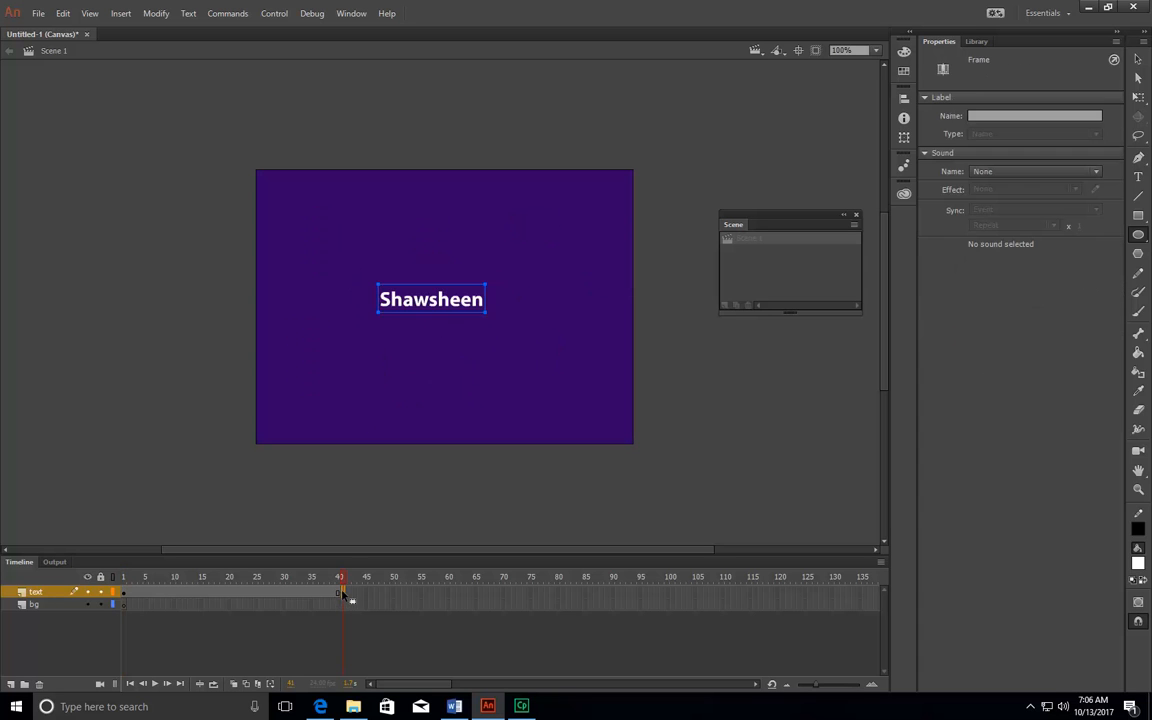
pyautogui.click(1138, 176)
pyautogui.moveTo(983, 215); pyautogui.dragTo(1040, 214)
pyautogui.click(1138, 59)
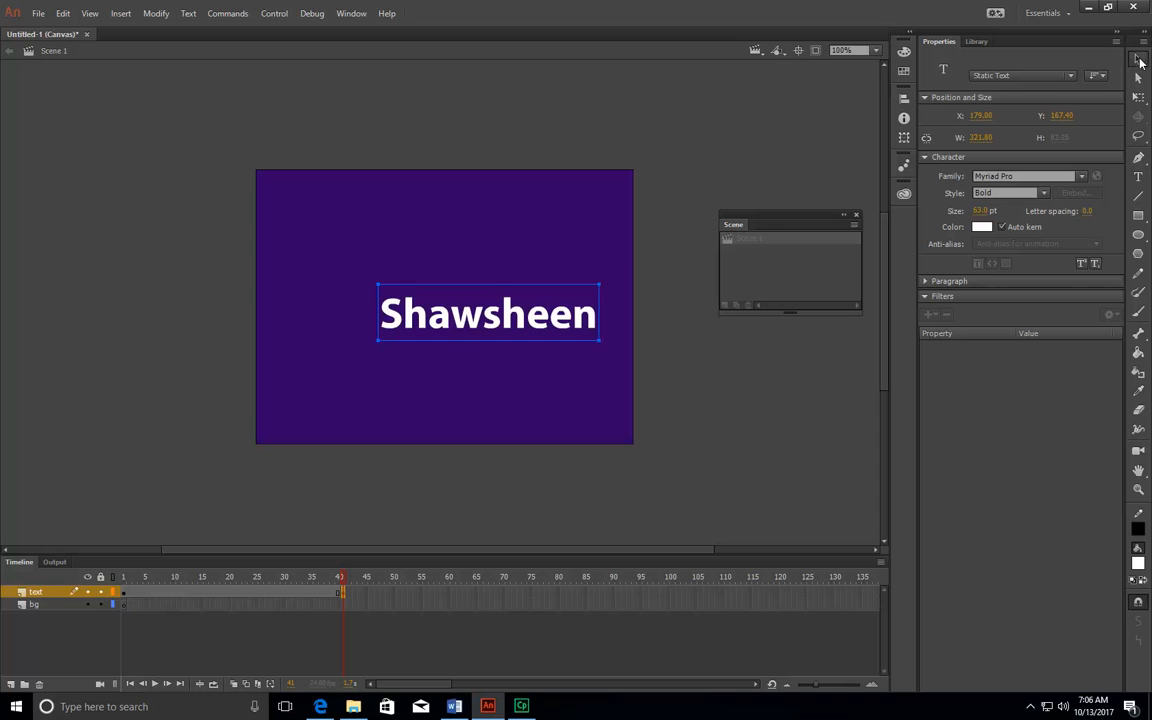
pyautogui.moveTo(545, 315); pyautogui.dragTo(500, 289)
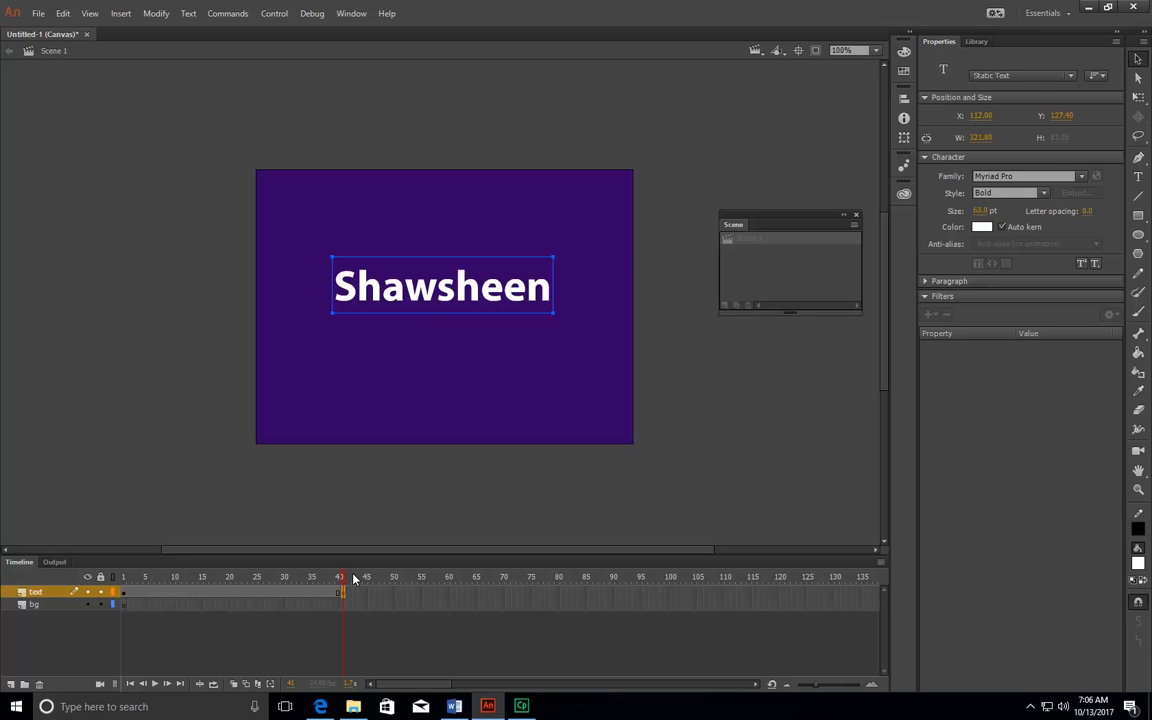
# - Break the Shawsheen text apart twice, first into single letters and then into editable shapes
pyautogui.click(156, 13)
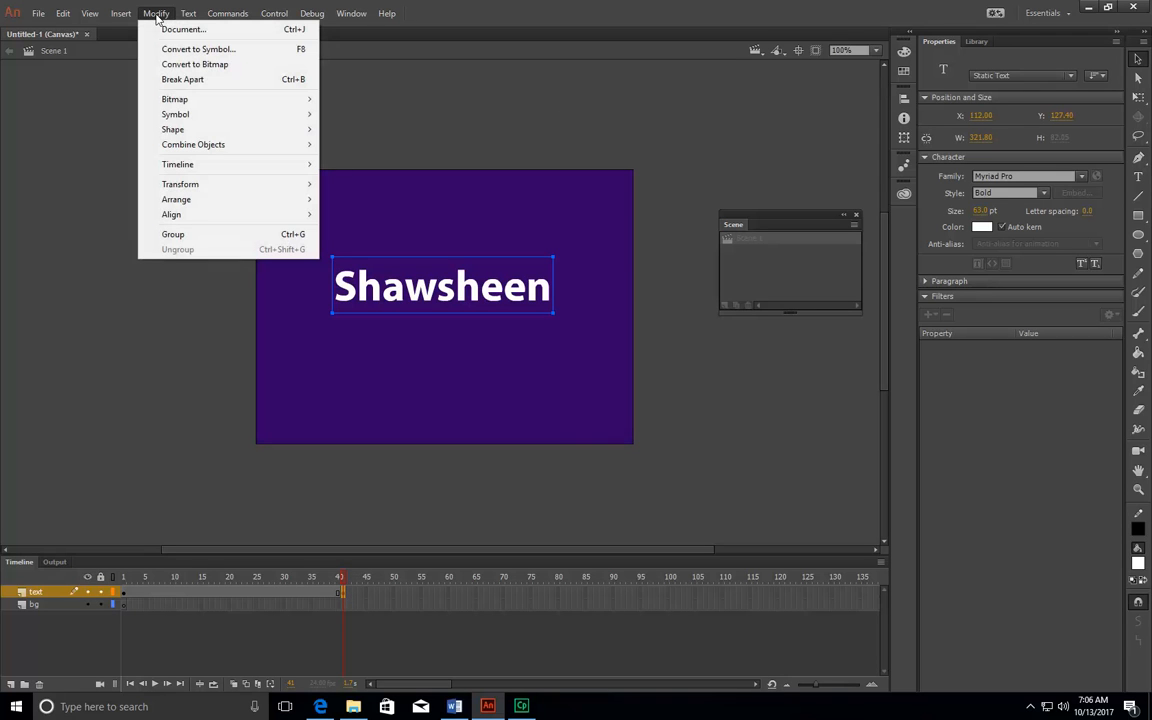
pyautogui.click(190, 80)
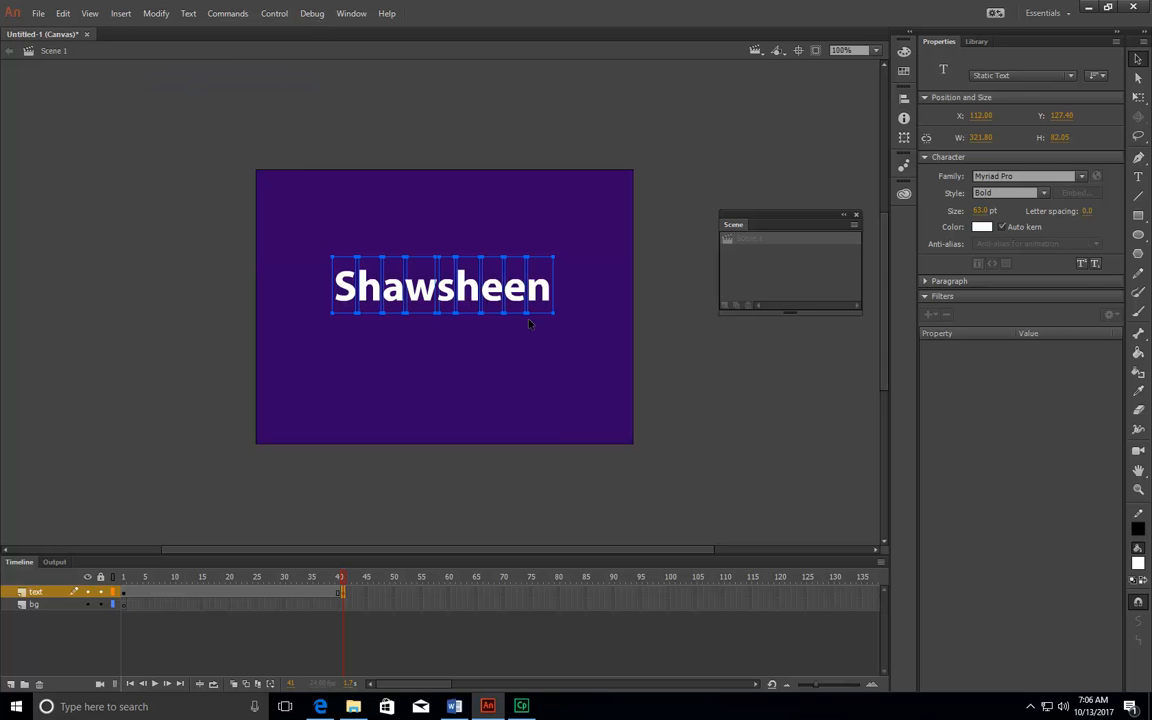
pyautogui.click(155, 13)
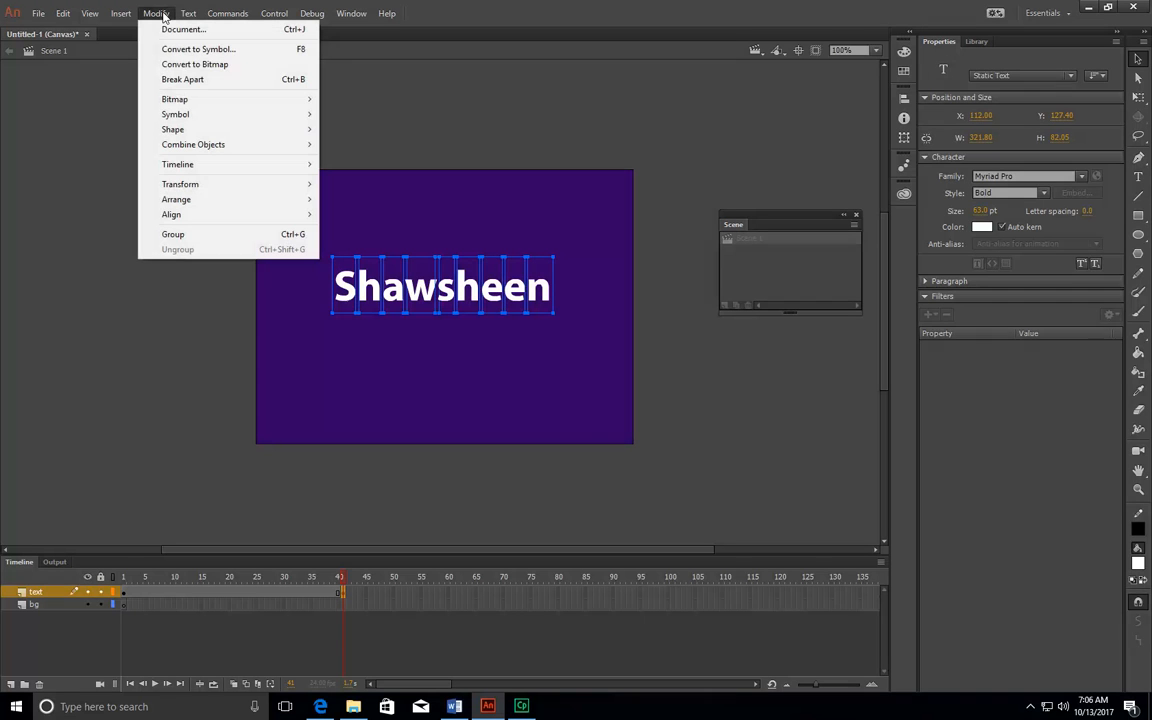
pyautogui.click(185, 65)
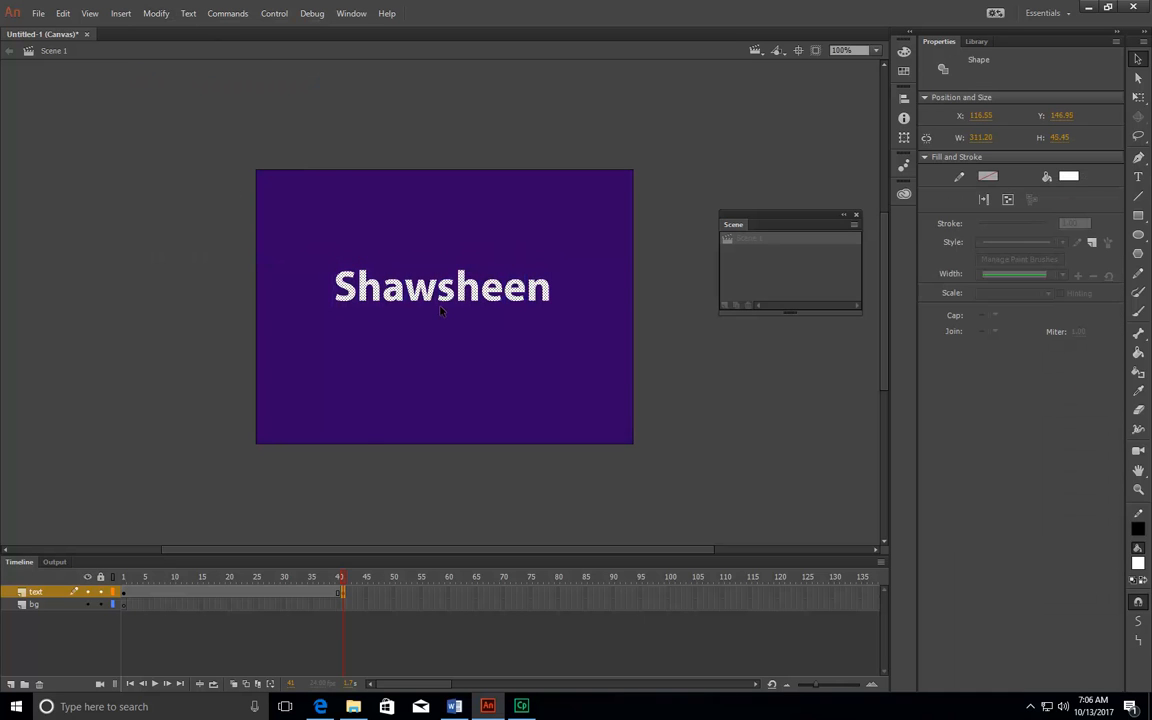
# - Create a shape tween on the text layer from the ovals on frame 1 to the lettering on frame 41 and play it
pyautogui.click(124, 603)
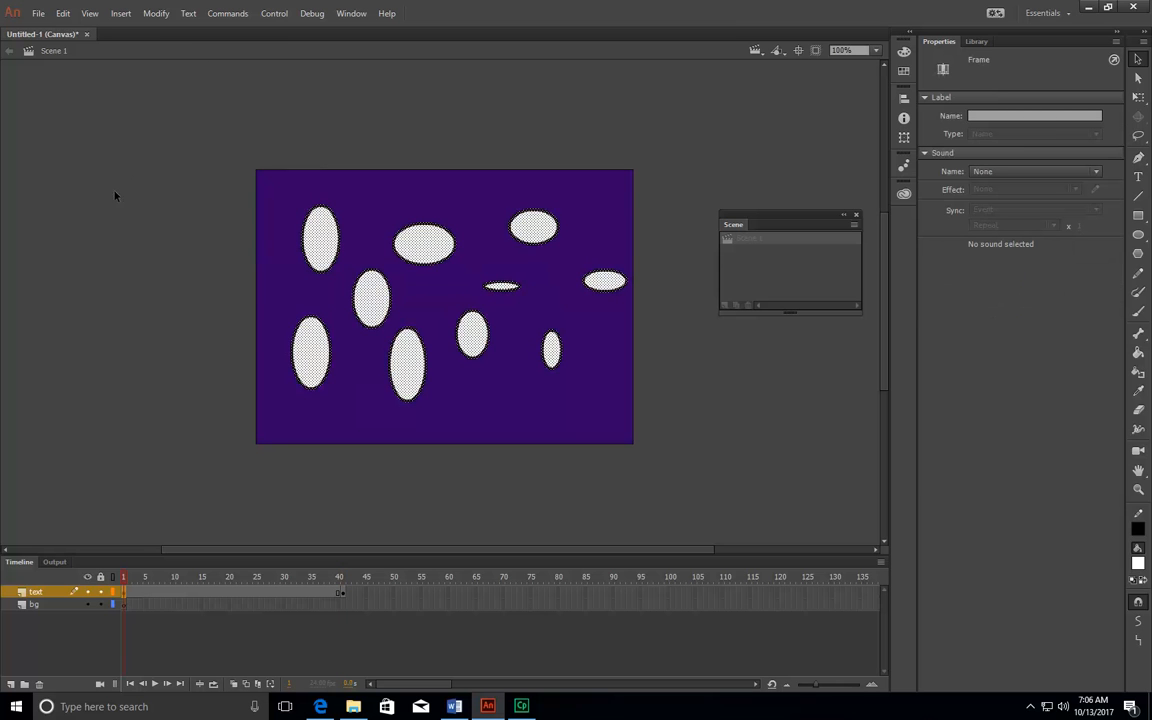
pyautogui.click(121, 13)
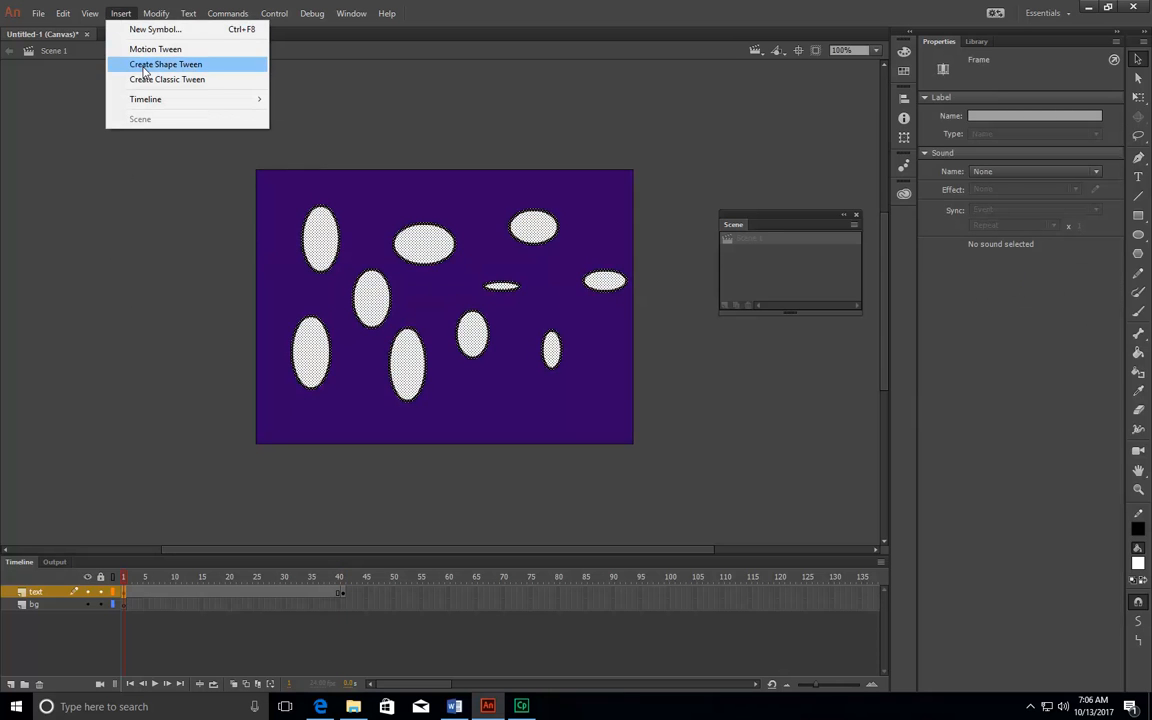
pyautogui.click(145, 65)
pyautogui.press('Return')
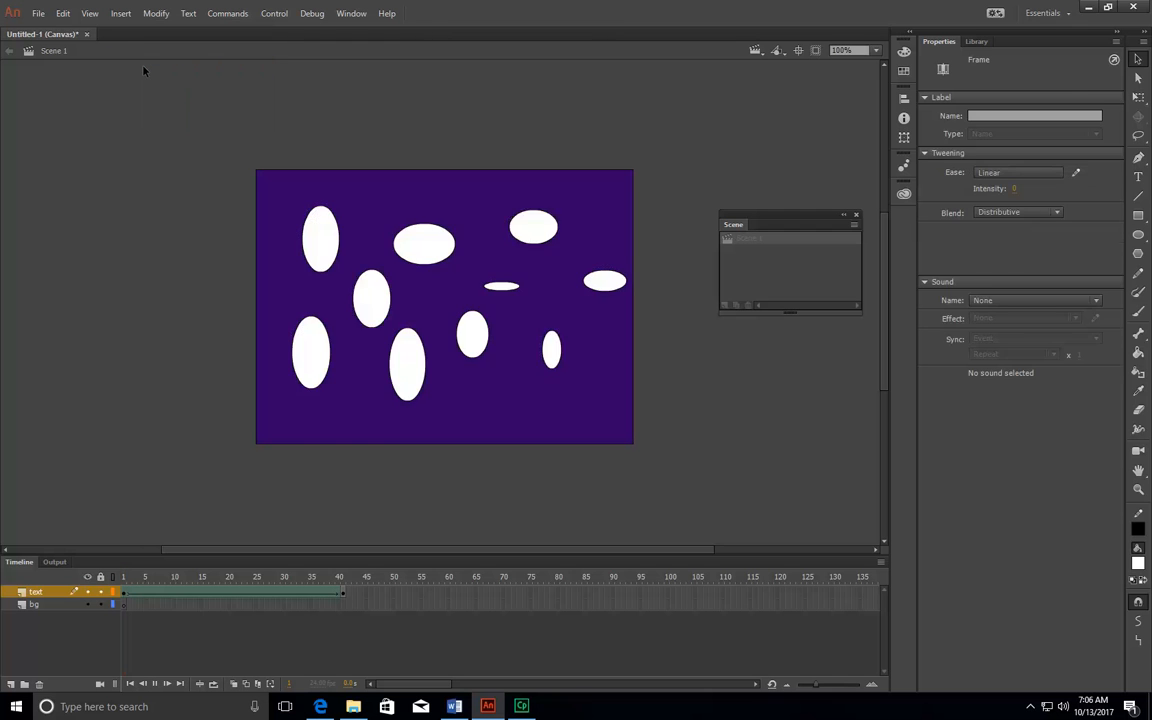